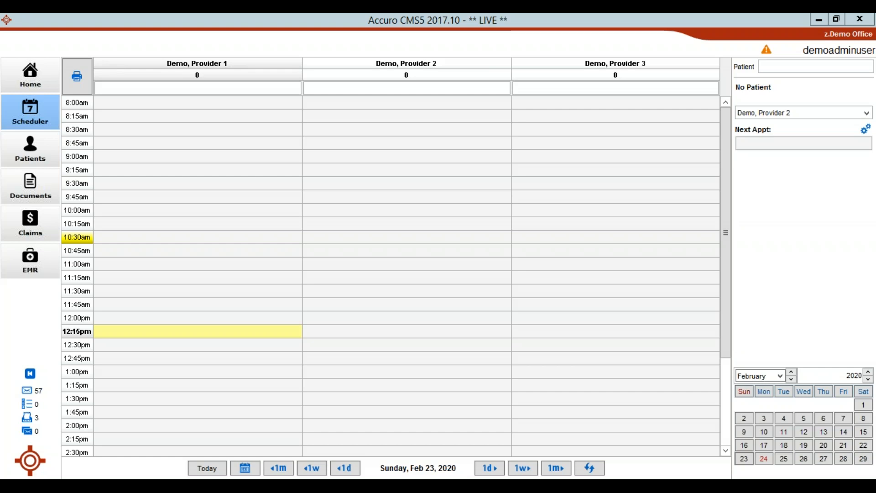
Advance the schedule to Monday, Feb 24, 2020 and inspect the appointments booked with Provider 1 and Provider 2.
{"action": "left_click", "coordinate": [489, 468]}
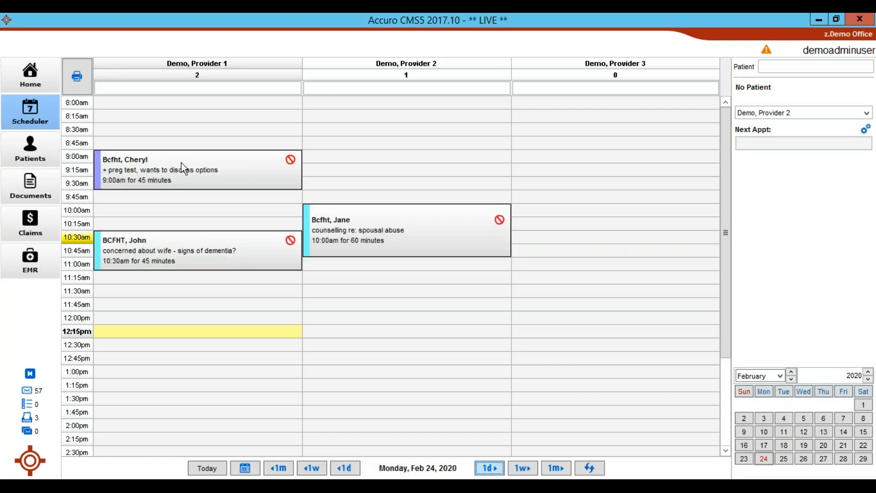
{"action": "mouse_move", "coordinate": [197, 165]}
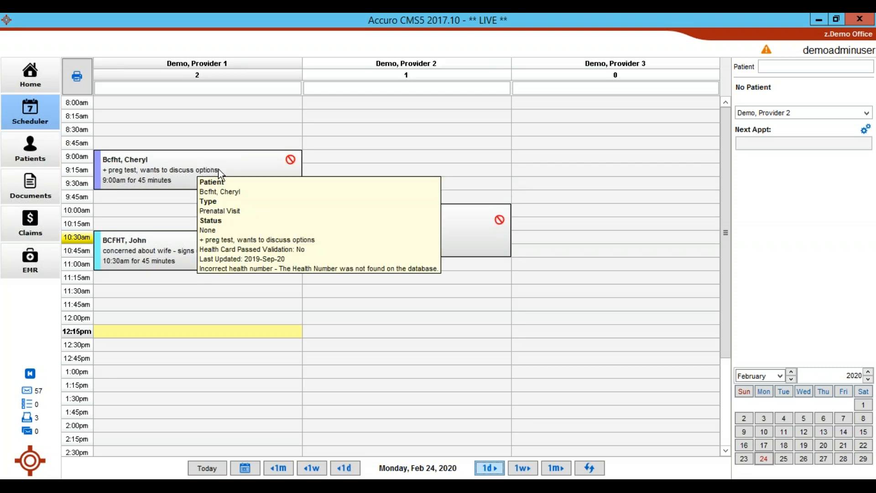
{"action": "left_click", "coordinate": [240, 171]}
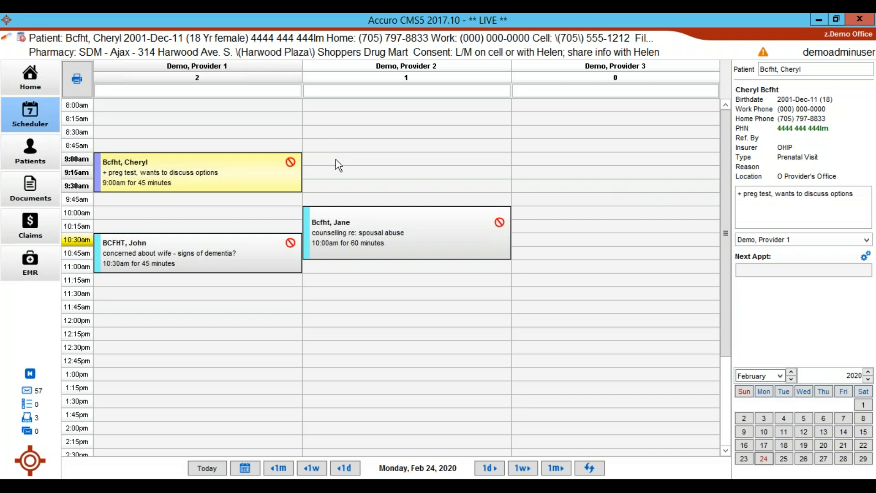
{"action": "left_click", "coordinate": [256, 257]}
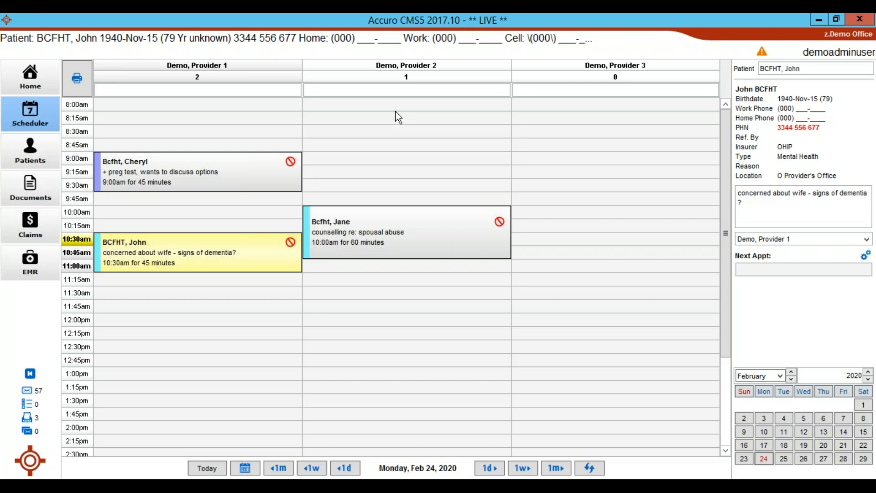
{"action": "left_click", "coordinate": [450, 242]}
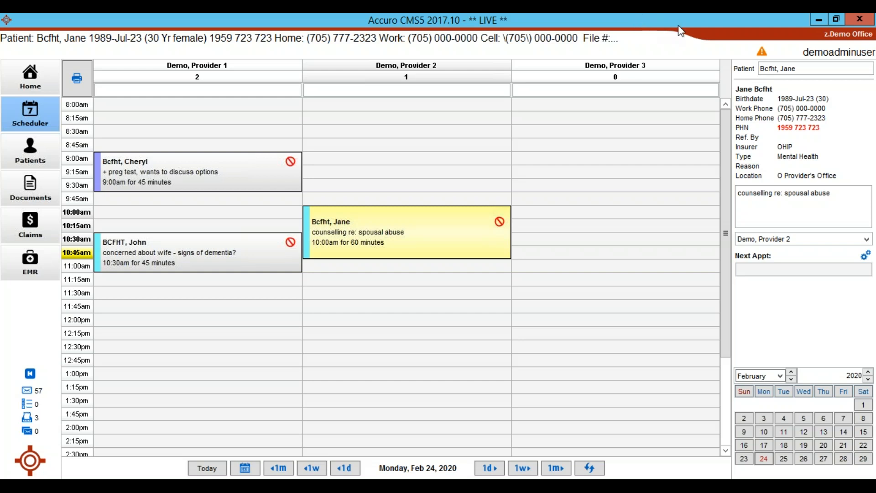
{"action": "left_click", "coordinate": [716, 41]}
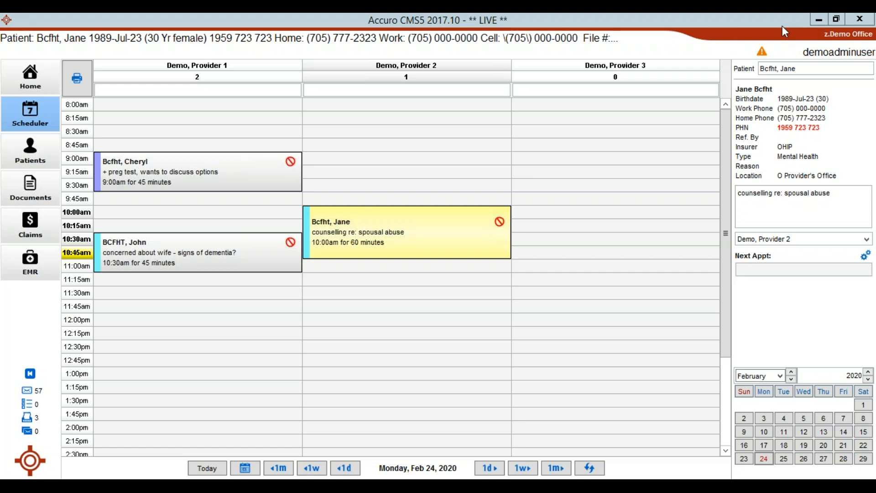
Look up another patient by partial last and first name and load that patient's record.
{"action": "left_click", "coordinate": [740, 69]}
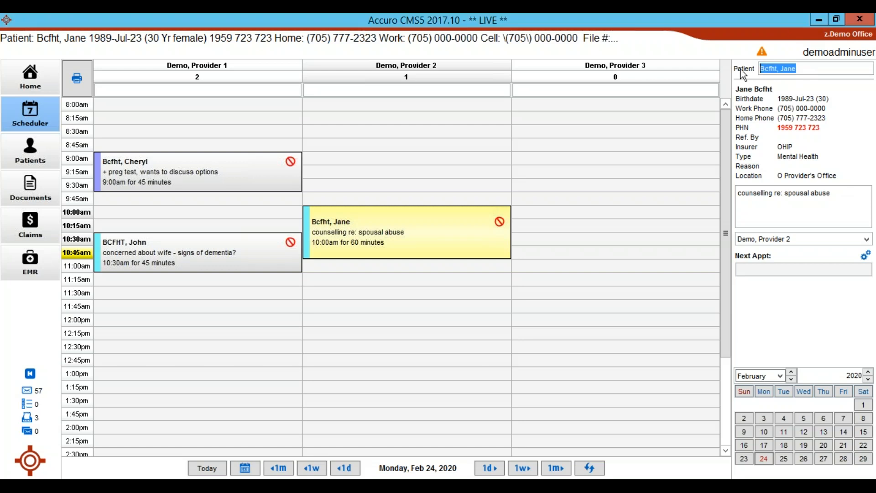
{"action": "type", "text": "bc,tr"}
{"action": "key", "text": "Return"}
{"action": "key", "text": "Return"}
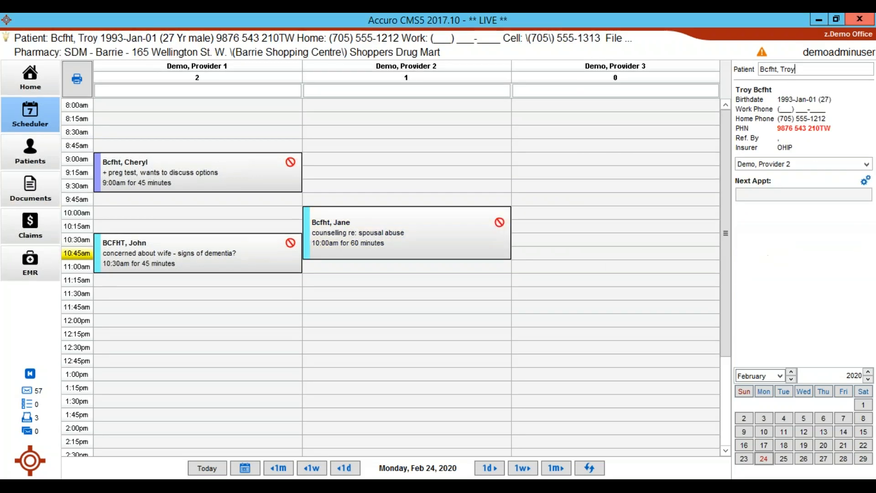
Open the patient's encounter notes in the EMR and search the note and form templates for "privacy".
{"action": "left_click", "coordinate": [18, 262]}
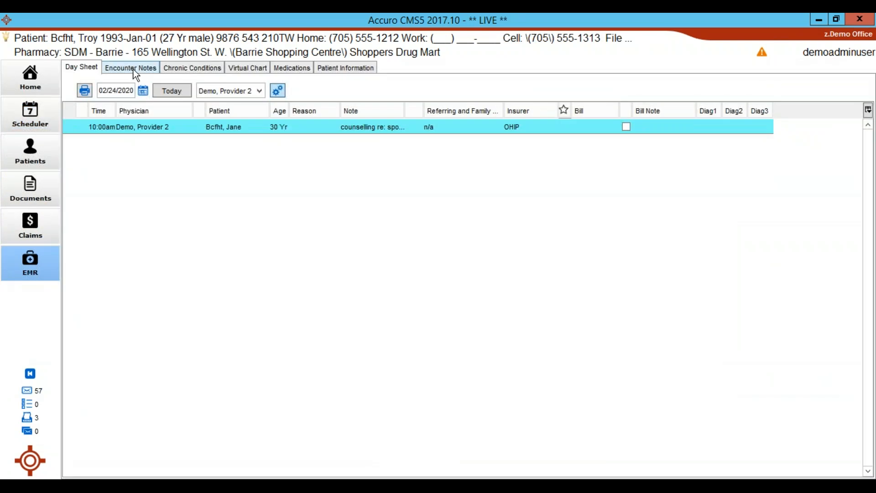
{"action": "left_click", "coordinate": [132, 69]}
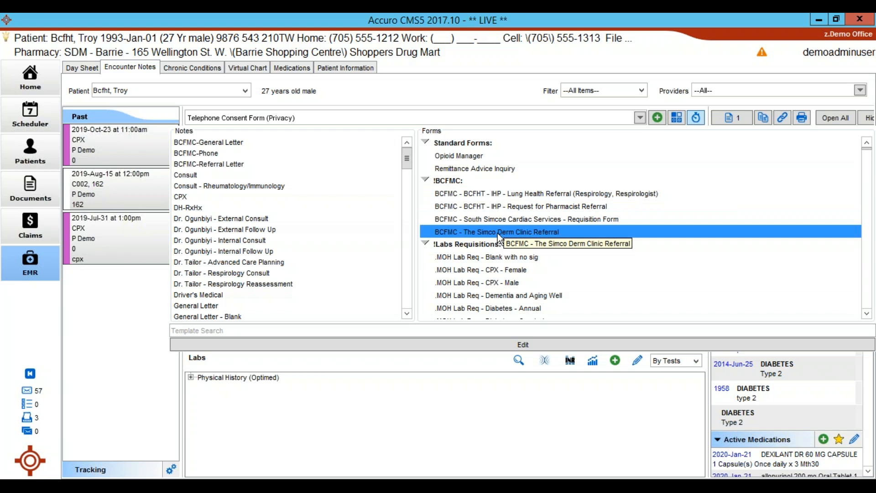
{"action": "scroll", "coordinate": [497, 234], "scroll_direction": "down", "scroll_amount": 2}
{"action": "scroll", "coordinate": [495, 234], "scroll_direction": "down", "scroll_amount": 4}
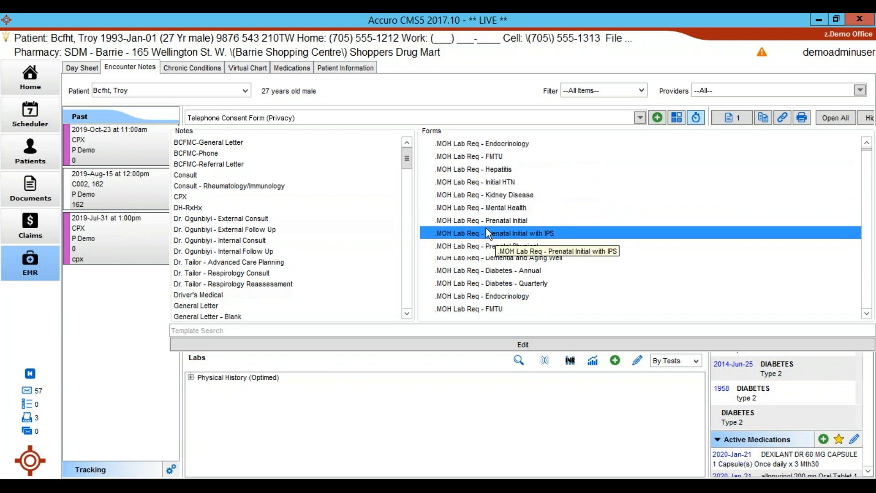
{"action": "left_click", "coordinate": [217, 329]}
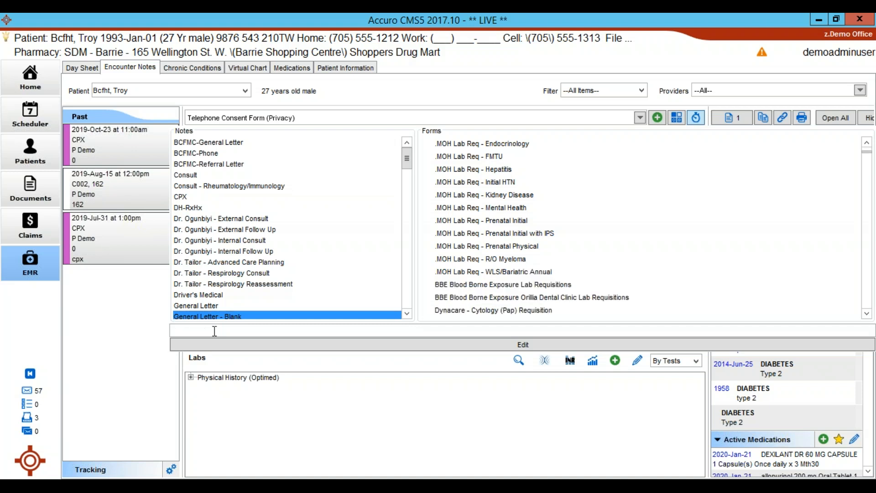
{"action": "type", "text": "privacy"}
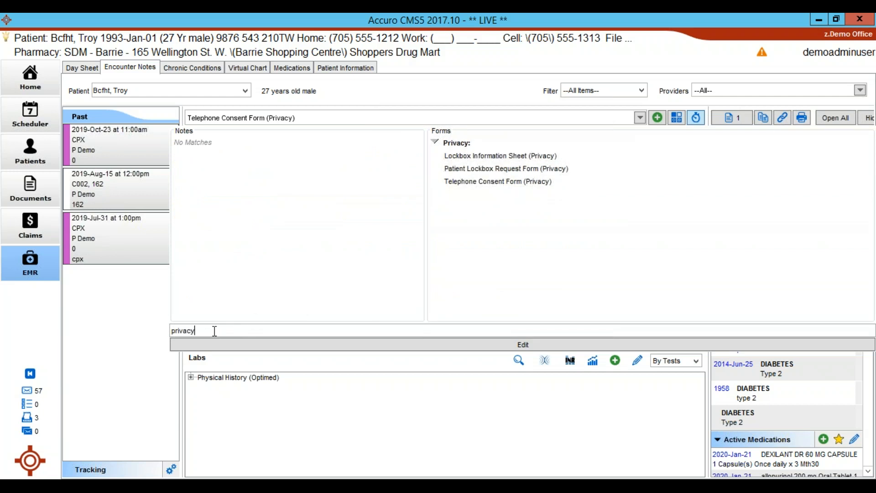
Open the Telephone Consent Form (Privacy), read through its sections and close it.
{"action": "double_click", "coordinate": [471, 182]}
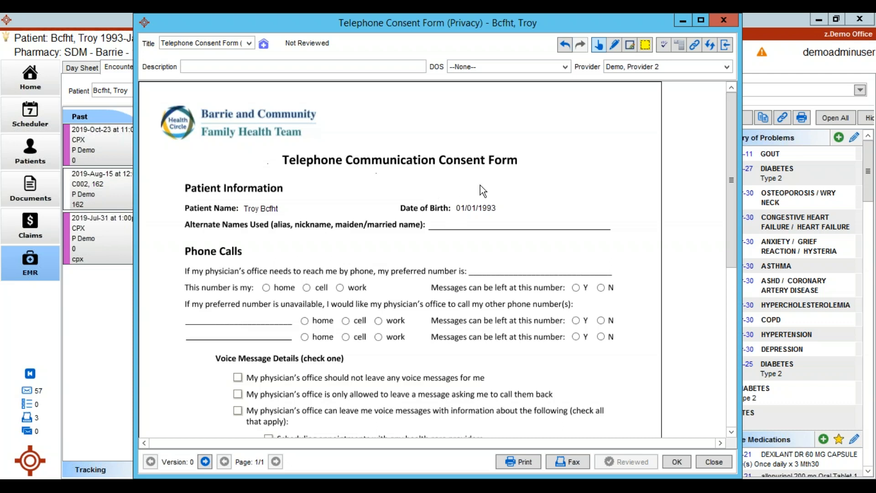
{"action": "scroll", "coordinate": [480, 185], "scroll_direction": "down", "scroll_amount": 5}
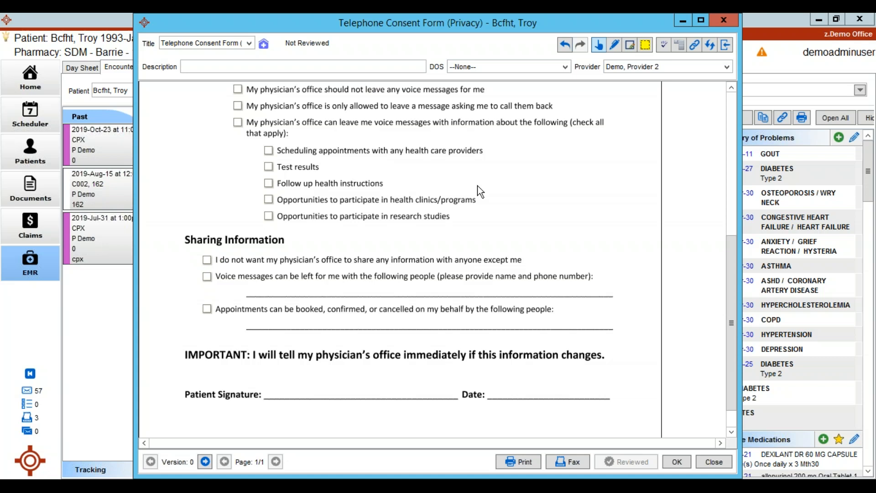
{"action": "left_click", "coordinate": [724, 21]}
Open the completed telephone consent document dated 2020-Feb-12 from the patient's Virtual Chart and examine the contact preferences.
{"action": "left_click", "coordinate": [436, 273]}
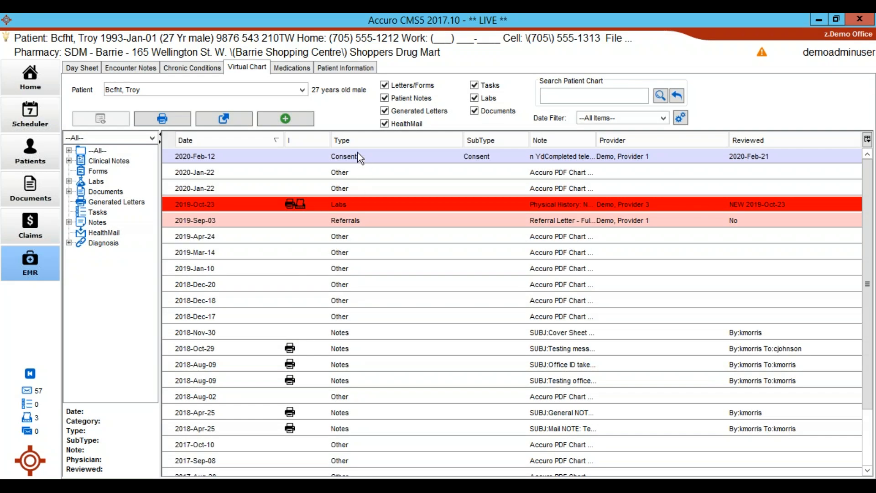
{"action": "double_click", "coordinate": [358, 156]}
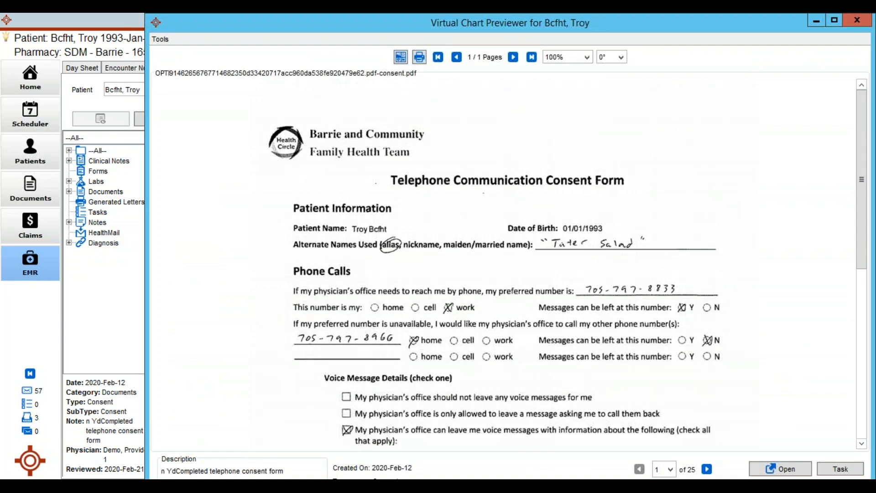
{"action": "left_click_drag", "start_coordinate": [606, 26], "coordinate": [610, 168]}
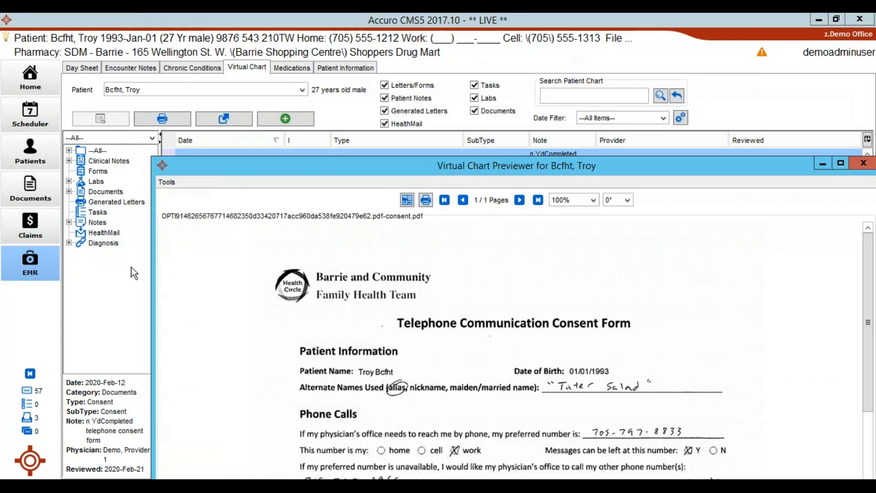
{"action": "left_click", "coordinate": [115, 287]}
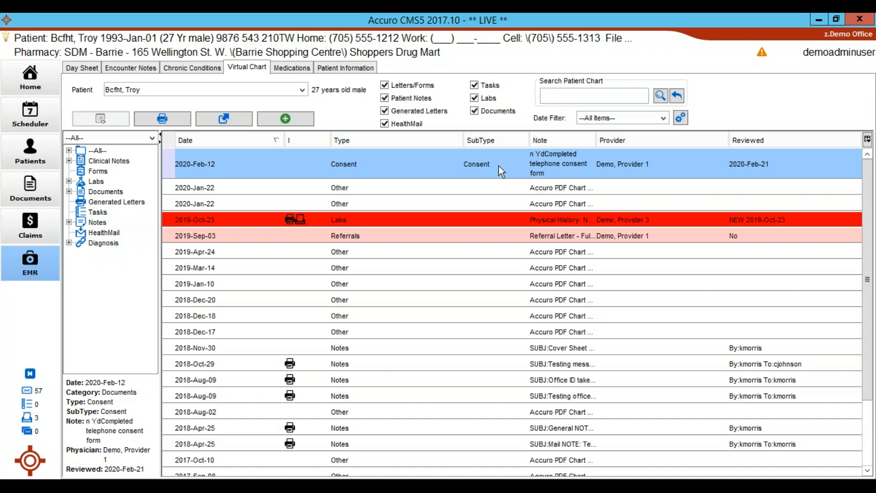
{"action": "left_click", "coordinate": [499, 482]}
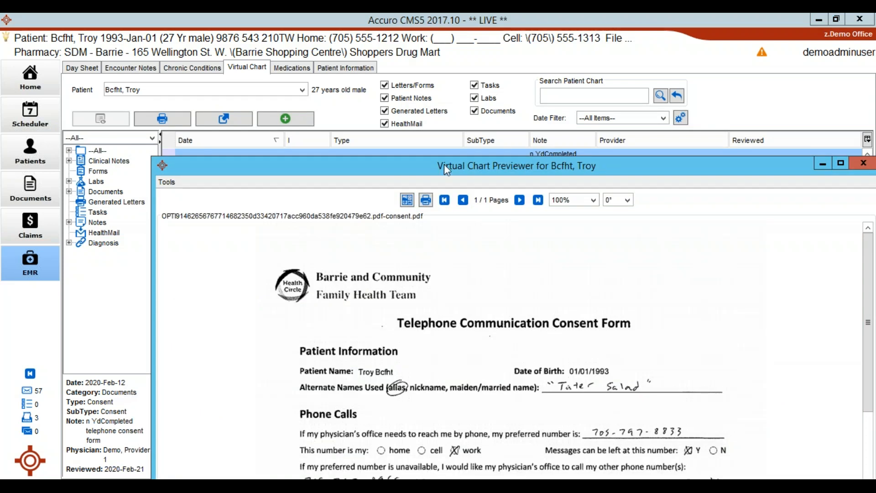
{"action": "left_click_drag", "start_coordinate": [444, 163], "coordinate": [394, 44]}
{"action": "scroll", "coordinate": [410, 273], "scroll_direction": "down", "scroll_amount": 2}
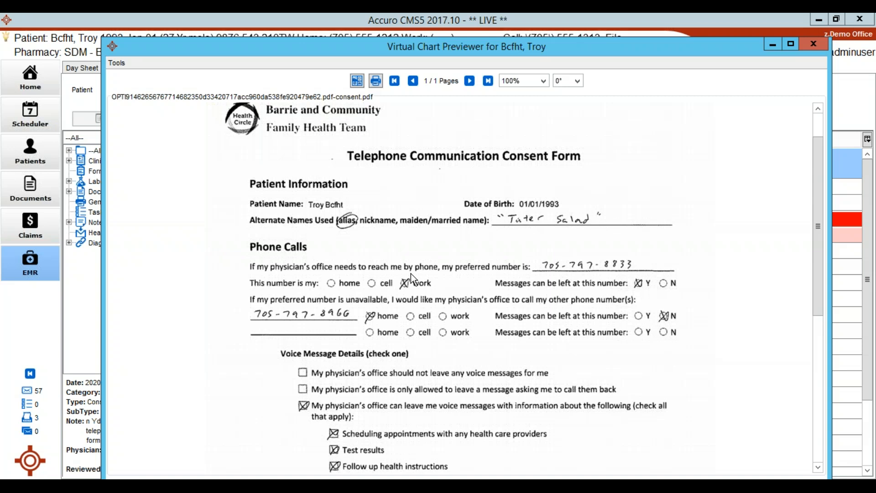
In the patient's demographics, set the preferred contact method to Work Phone and enter the work phone number.
{"action": "left_click", "coordinate": [30, 158]}
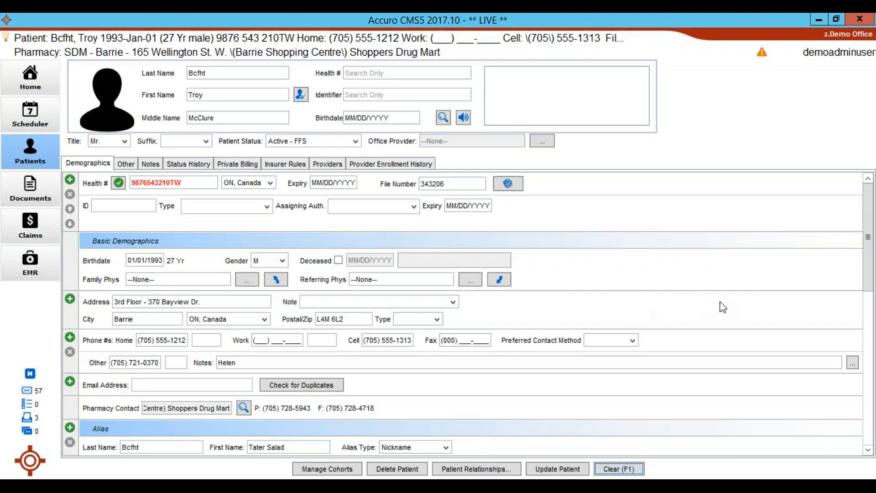
{"action": "left_click", "coordinate": [606, 341]}
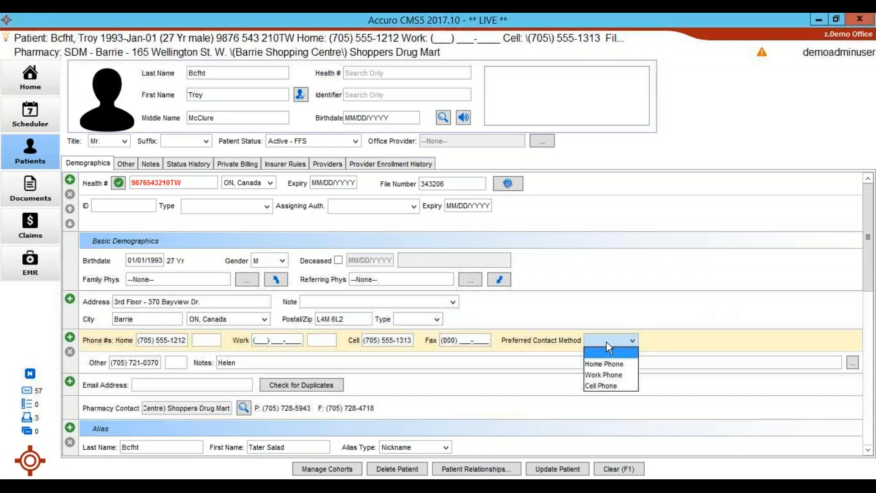
{"action": "left_click", "coordinate": [601, 374]}
{"action": "left_click", "coordinate": [258, 340]}
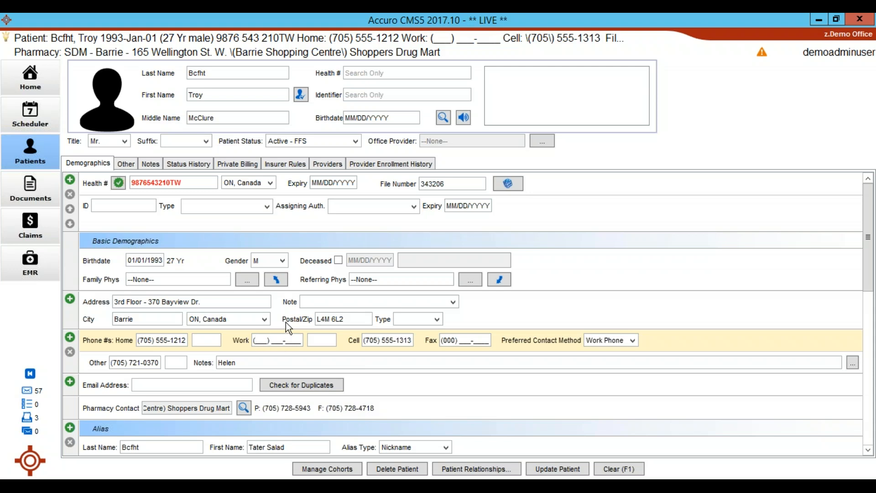
{"action": "left_click", "coordinate": [610, 346]}
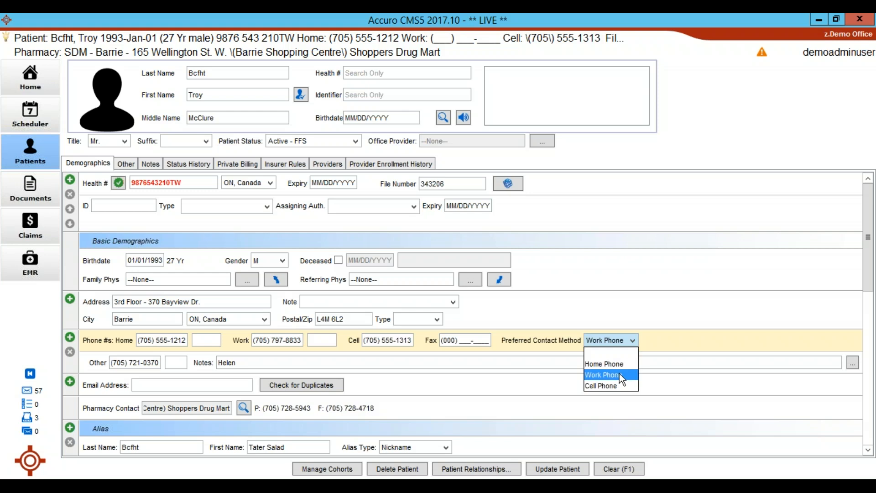
{"action": "left_click", "coordinate": [603, 375]}
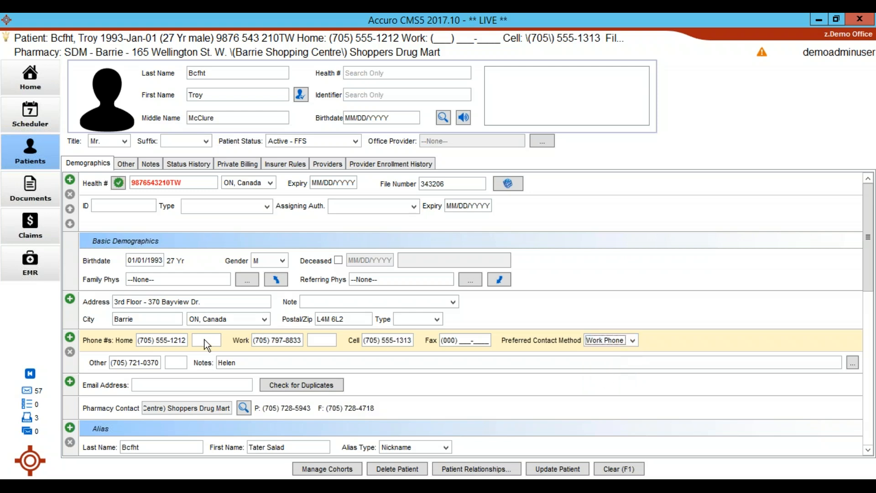
Replace the home phone number with the one on the consent form and clear the cell phone number.
{"action": "left_click_drag", "start_coordinate": [156, 340], "coordinate": [228, 352]}
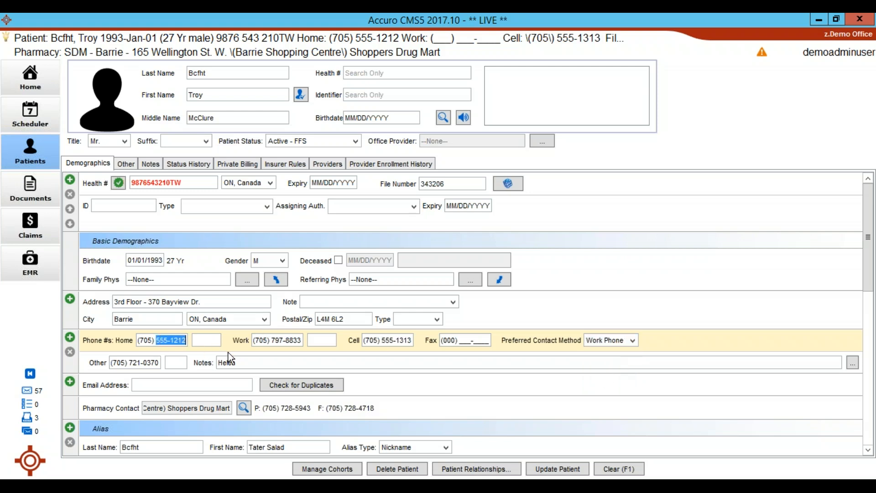
{"action": "type", "text": "797-8966"}
{"action": "left_click", "coordinate": [405, 341]}
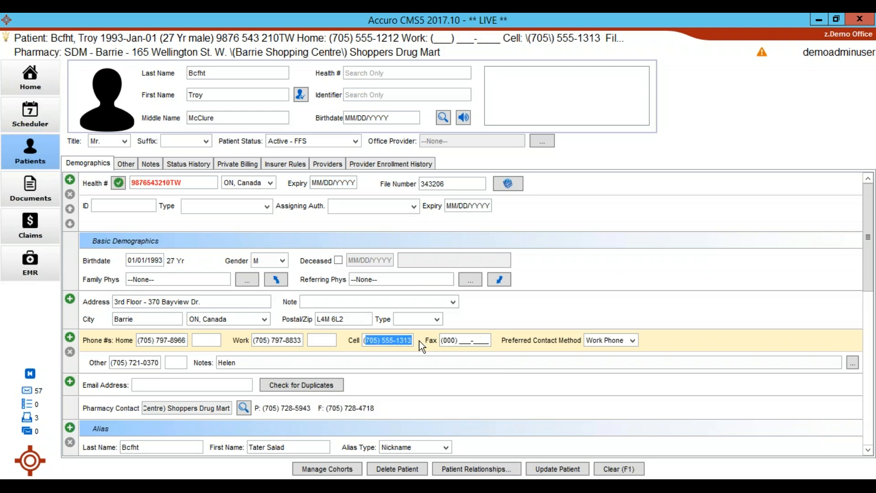
{"action": "key", "text": "BackSpace"}
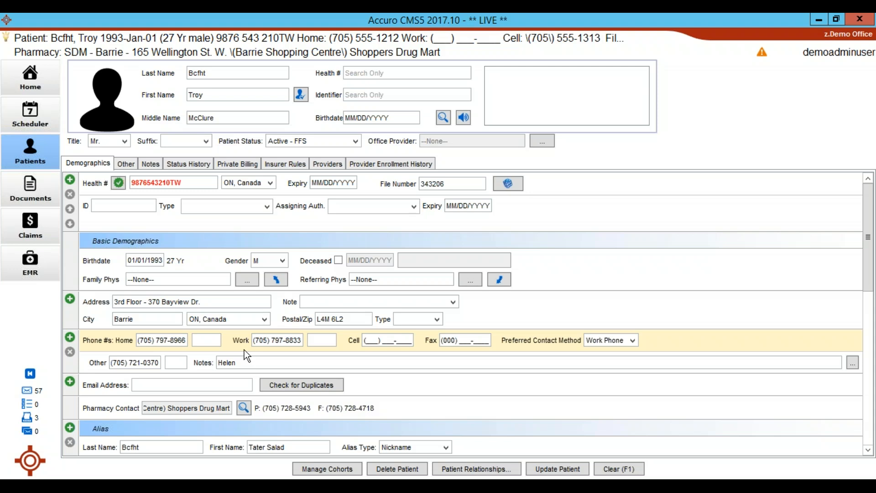
Delete the additional "Other" phone number entry from the patient's demographics.
{"action": "left_click", "coordinate": [98, 365]}
{"action": "left_click", "coordinate": [70, 351]}
{"action": "left_click", "coordinate": [399, 269]}
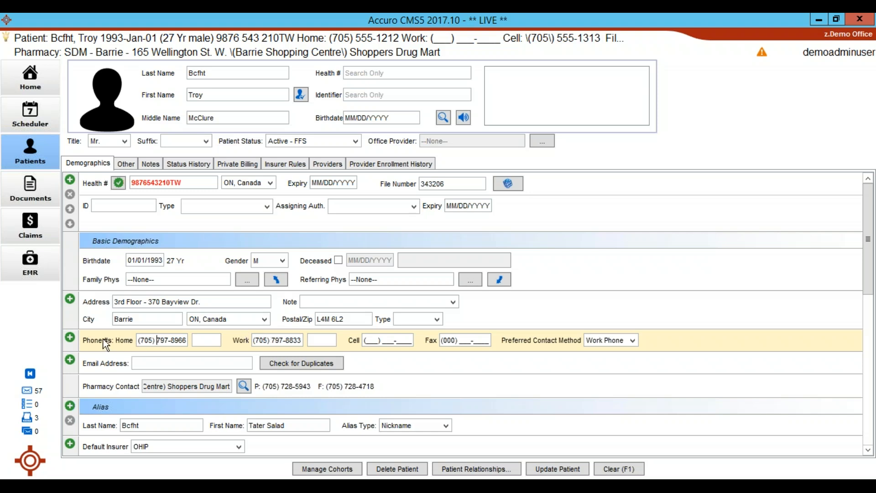
Add another phone number entry, fill in the other contact's number and enter the contact's first name in its notes.
{"action": "left_click", "coordinate": [72, 338]}
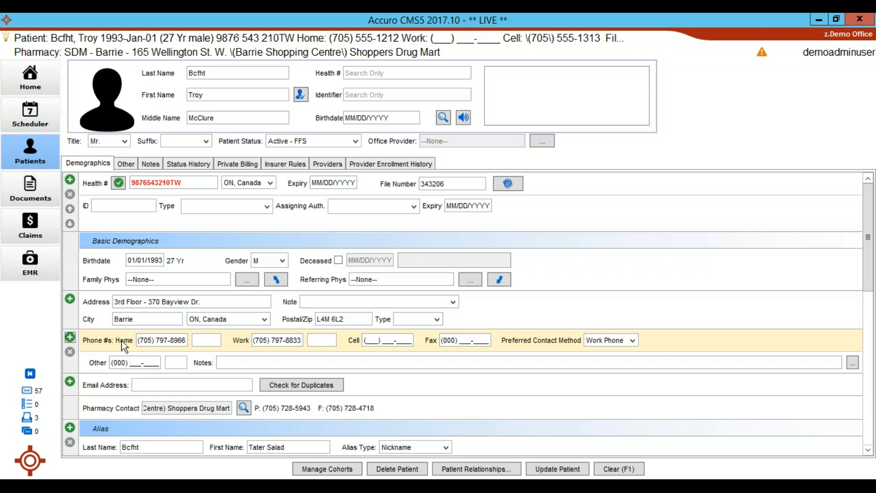
{"action": "left_click", "coordinate": [133, 363]}
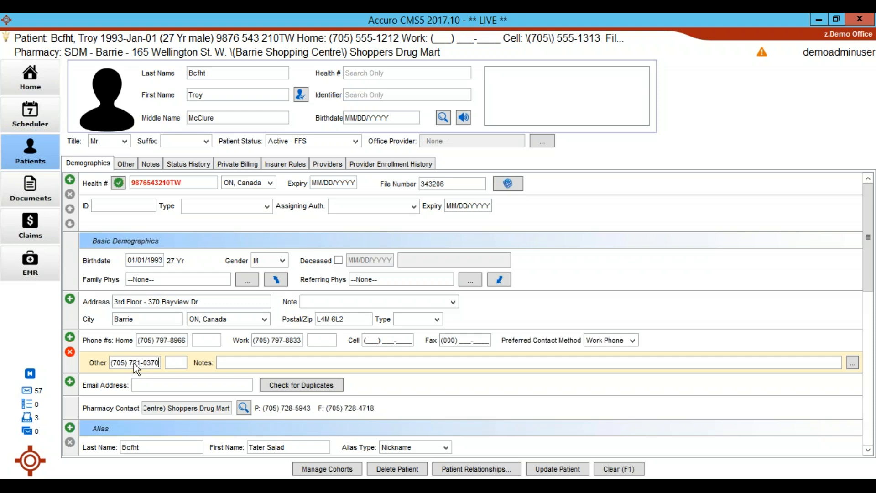
{"action": "key", "text": "Tab"}
{"action": "key", "text": "Tab"}
{"action": "type", "text": "Helen"}
{"action": "scroll", "coordinate": [192, 355], "scroll_direction": "down", "scroll_amount": 1}
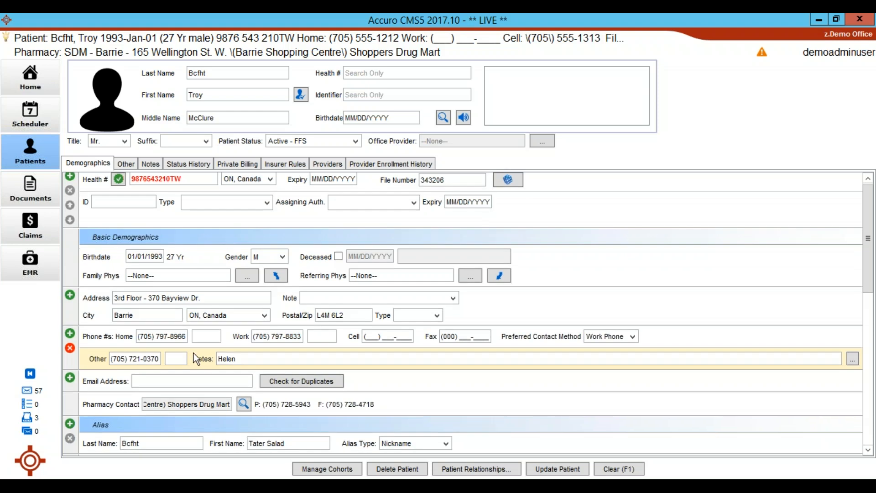
{"action": "scroll", "coordinate": [193, 386], "scroll_direction": "down", "scroll_amount": 1}
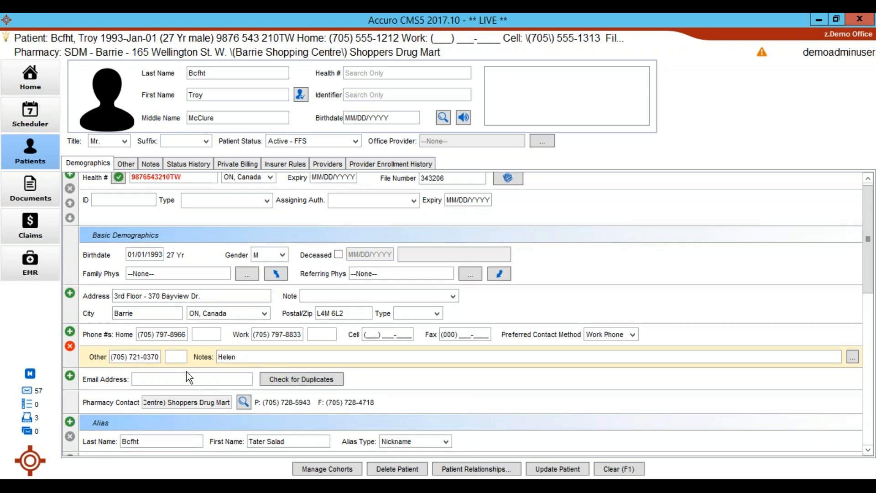
{"action": "scroll", "coordinate": [188, 377], "scroll_direction": "up", "scroll_amount": 1}
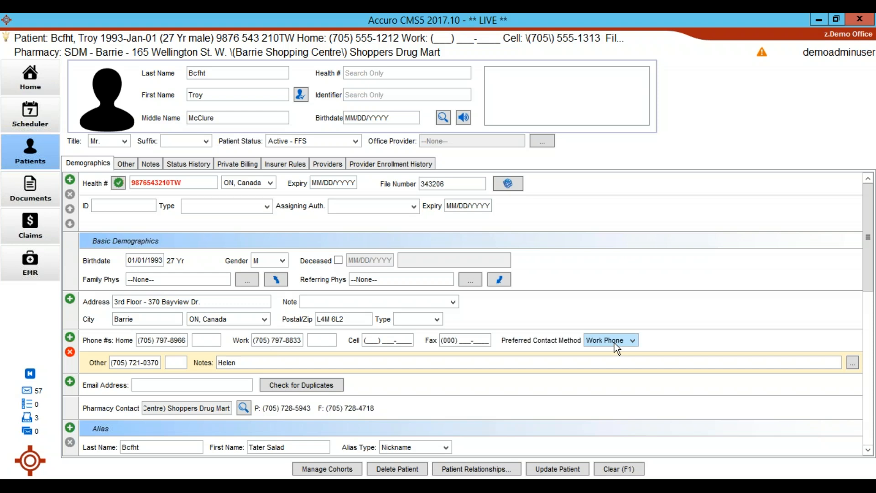
Record in the patient's Consents field "L/M work # or" the contact's first name, plus share info with that contact, and update the patient.
{"action": "left_click", "coordinate": [554, 321]}
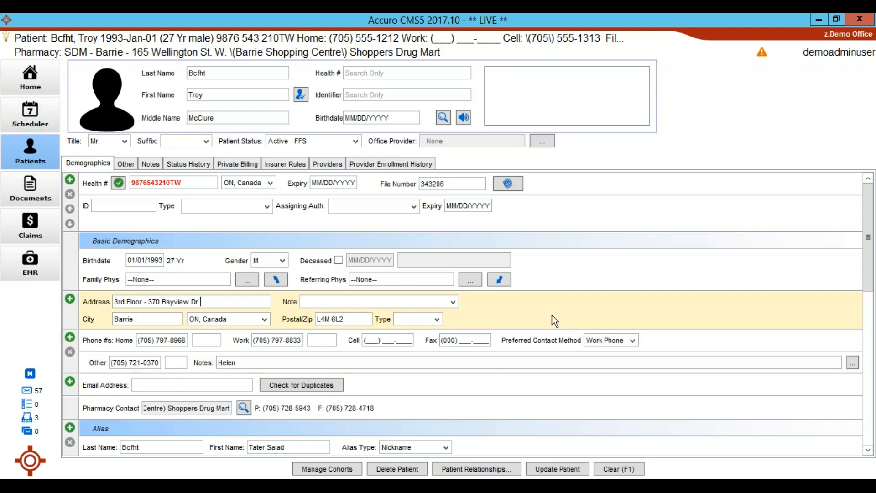
{"action": "scroll", "coordinate": [526, 334], "scroll_direction": "down", "scroll_amount": 3}
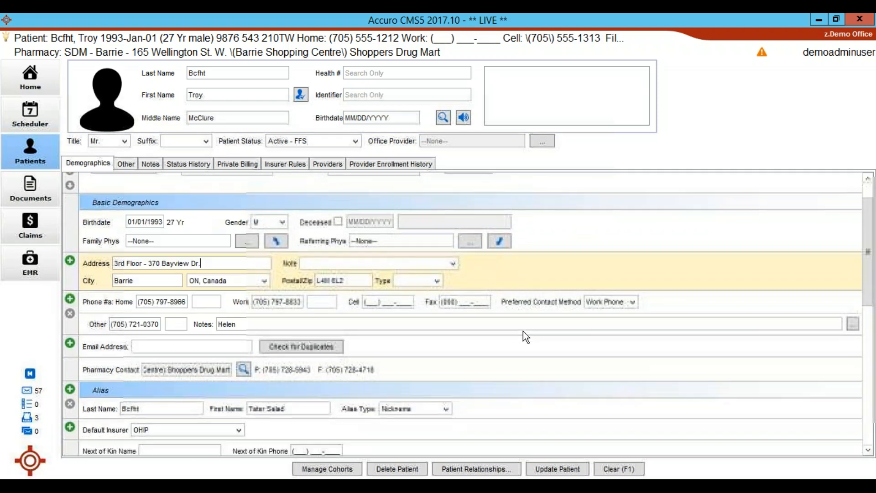
{"action": "scroll", "coordinate": [519, 333], "scroll_direction": "down", "scroll_amount": 4}
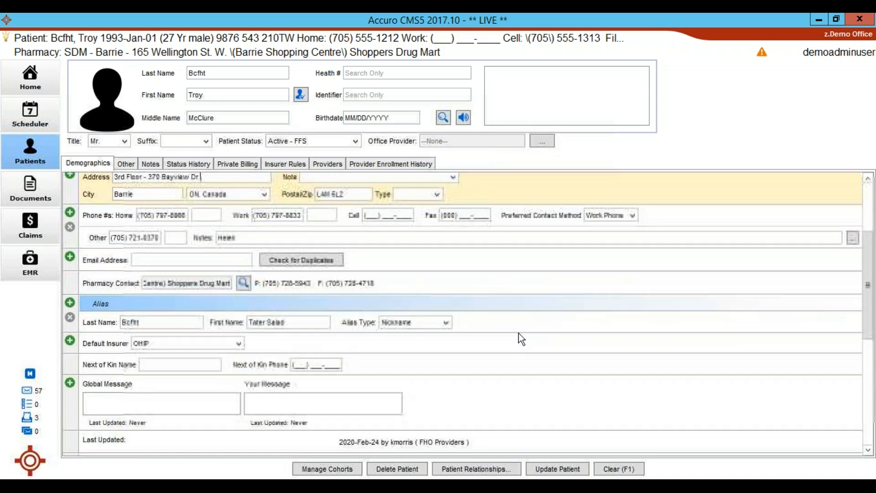
{"action": "scroll", "coordinate": [517, 335], "scroll_direction": "down", "scroll_amount": 3}
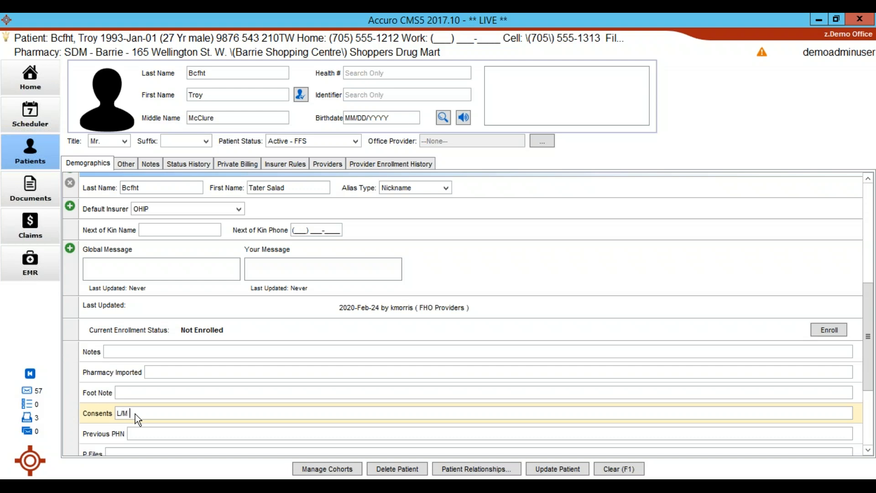
{"action": "type", "text": "or Helen, share info Helen"}
{"action": "left_click", "coordinate": [552, 470]}
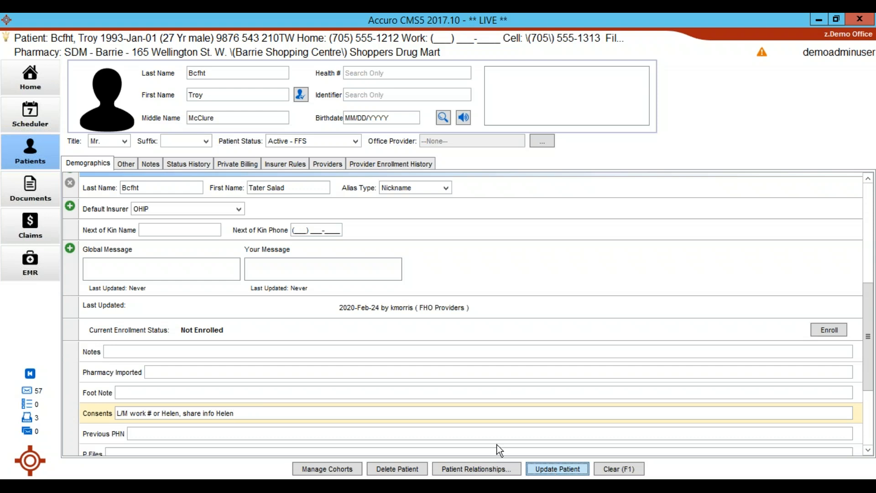
Open the user preferences' Display and Workflow display settings and clear the contents of Status Bar Line 2.
{"action": "left_click", "coordinate": [28, 468]}
{"action": "mouse_move", "coordinate": [82, 213]}
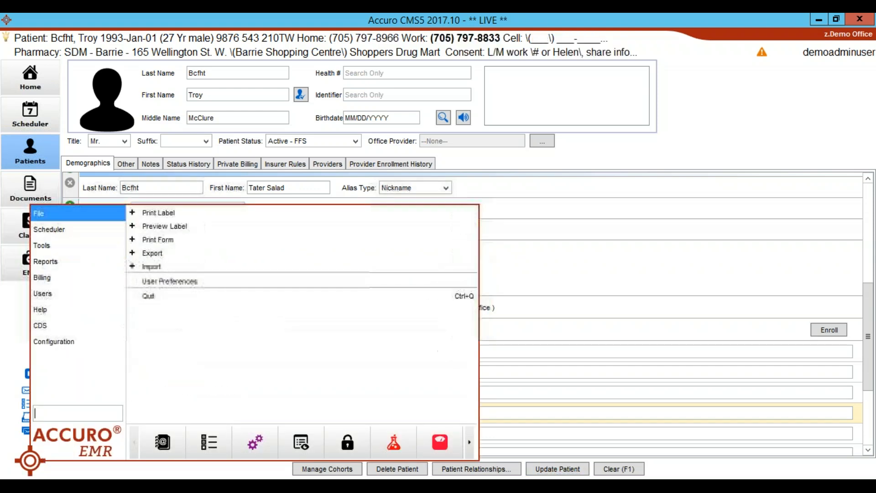
{"action": "left_click", "coordinate": [171, 282]}
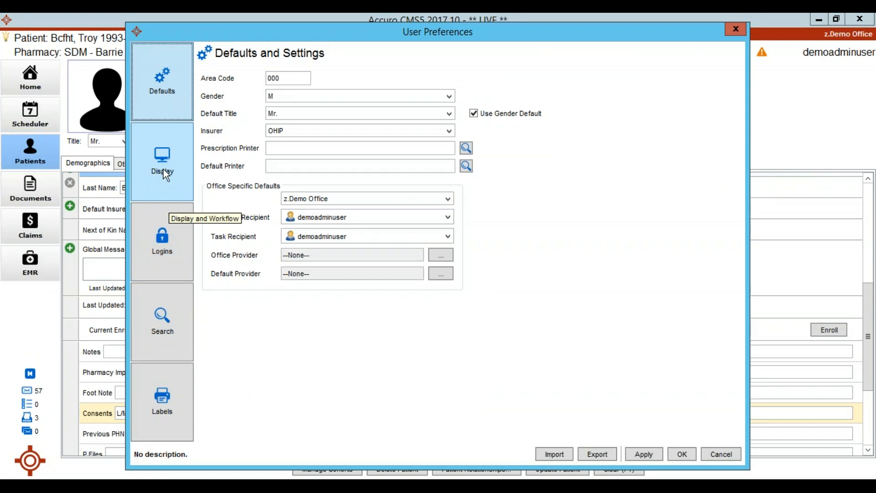
{"action": "left_click", "coordinate": [163, 172]}
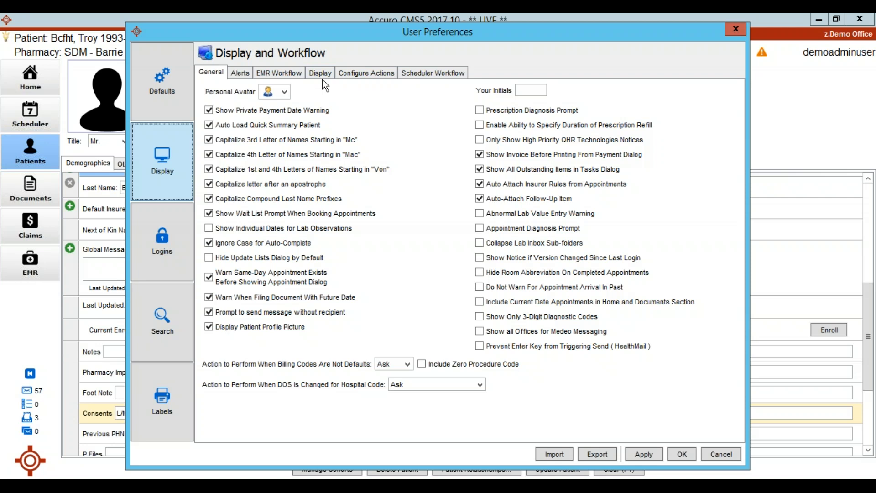
{"action": "left_click", "coordinate": [324, 71]}
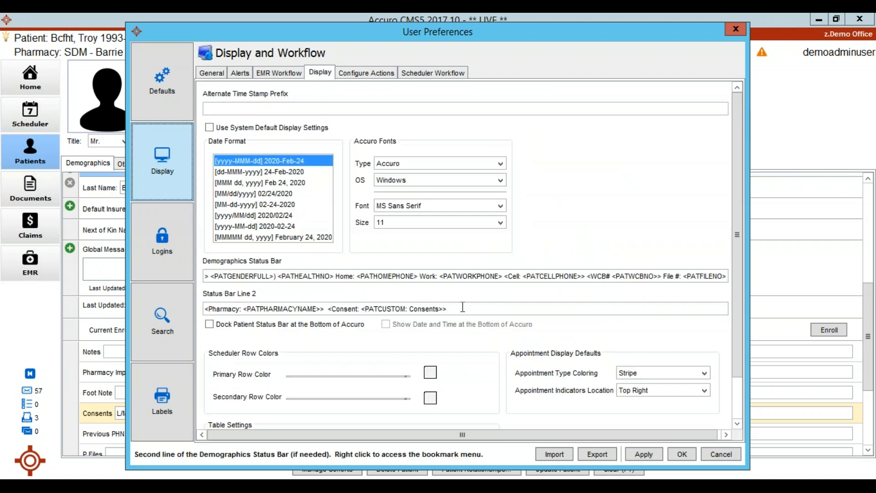
{"action": "left_click_drag", "start_coordinate": [462, 307], "coordinate": [218, 295]}
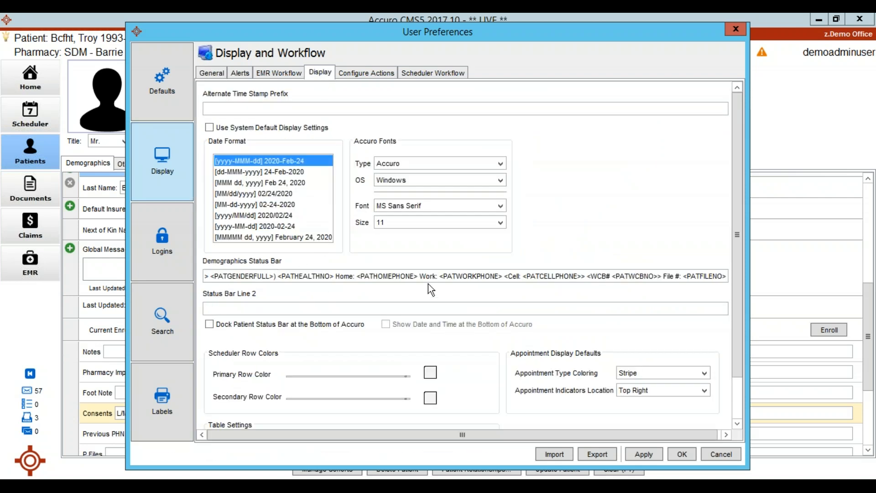
Remove the work and cell phone entries and the "Home:" label from the Demographics Status Bar template and apply the change.
{"action": "left_click_drag", "start_coordinate": [418, 276], "coordinate": [585, 276]}
{"action": "key", "text": "Delete"}
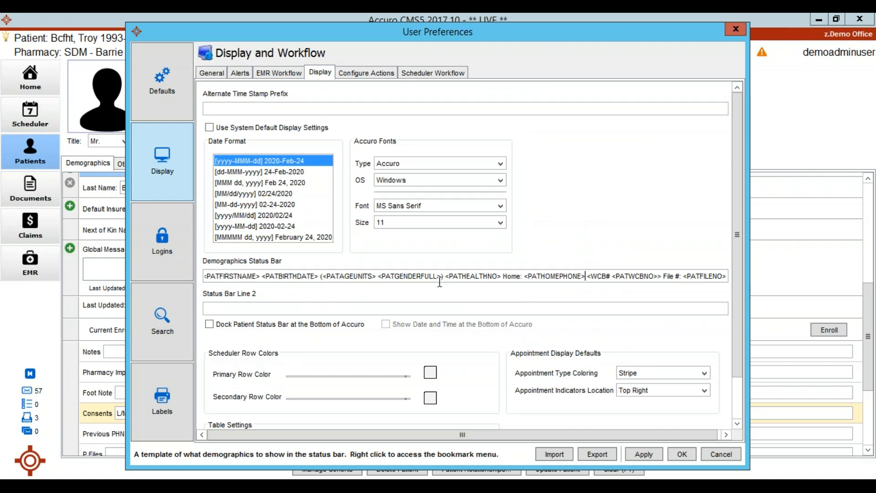
{"action": "left_click_drag", "start_coordinate": [504, 276], "coordinate": [524, 276]}
{"action": "key", "text": "Delete"}
{"action": "left_click", "coordinate": [560, 276]}
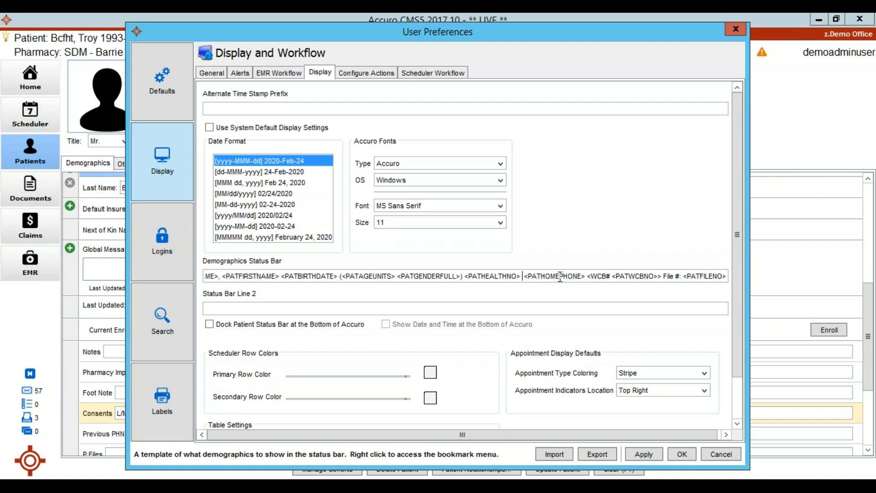
{"action": "left_click", "coordinate": [645, 454]}
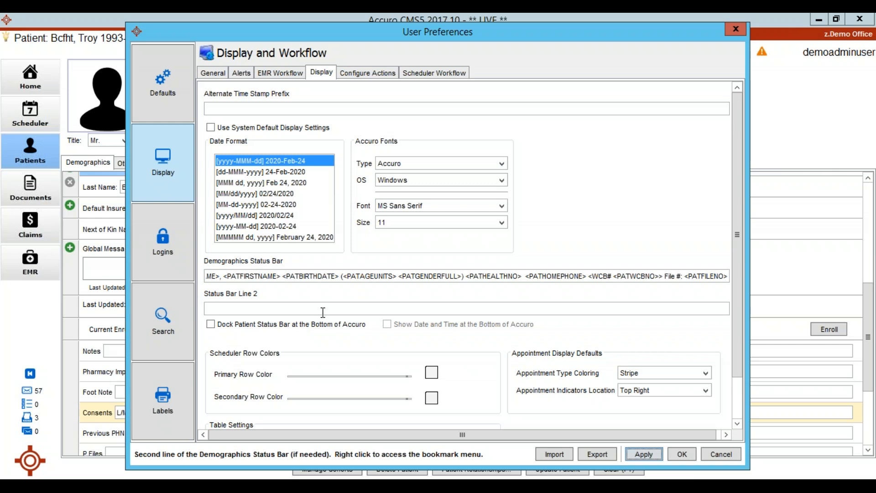
Examine the beginning of the Demographics Status Bar template, especially the last name and first name placeholders.
{"action": "left_click", "coordinate": [297, 275]}
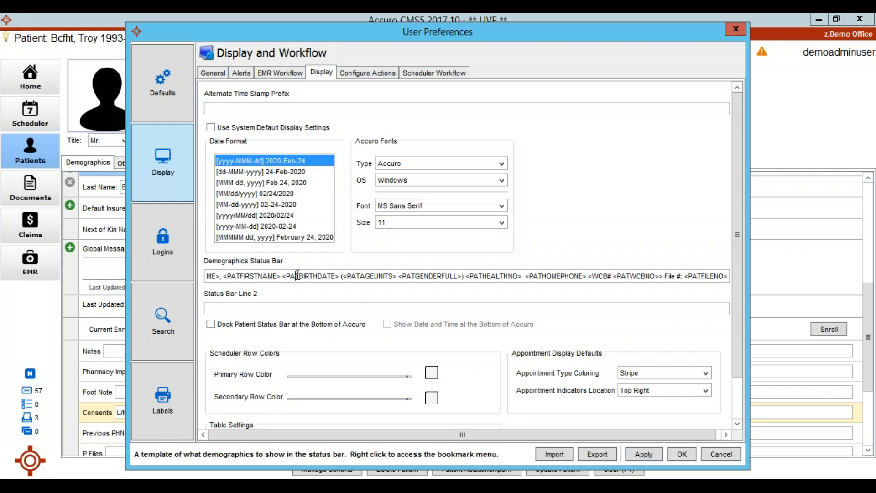
{"action": "key", "text": "Home"}
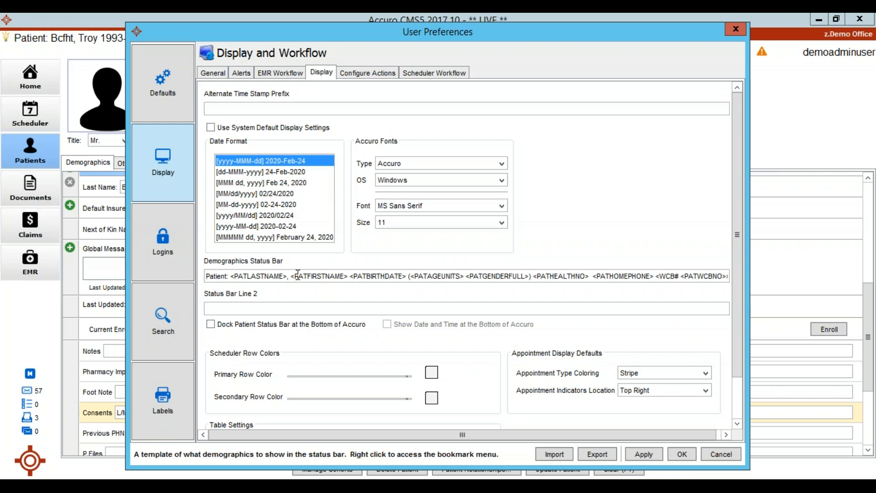
{"action": "left_click_drag", "start_coordinate": [230, 275], "coordinate": [280, 281]}
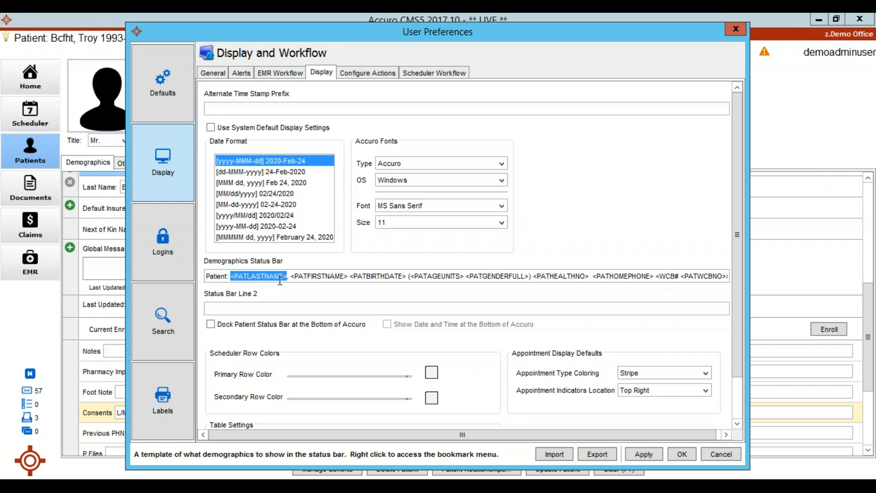
{"action": "left_click", "coordinate": [216, 275]}
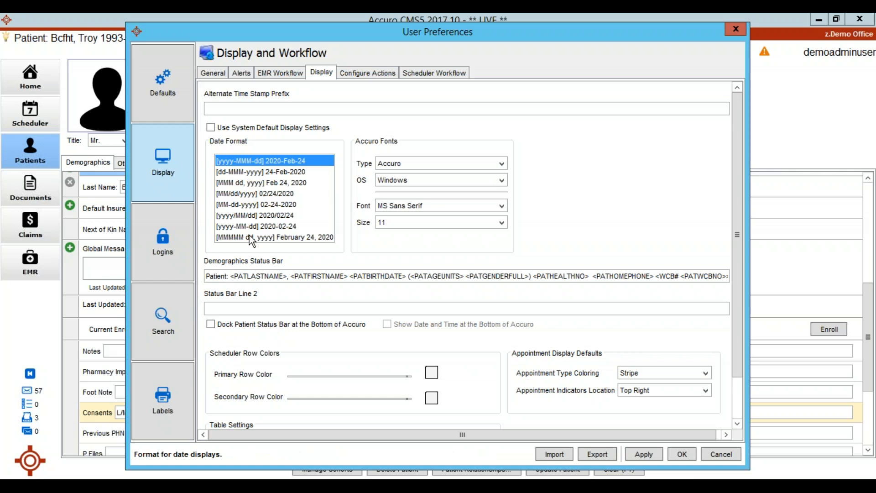
{"action": "left_click_drag", "start_coordinate": [230, 277], "coordinate": [287, 276]}
{"action": "left_click", "coordinate": [291, 276]}
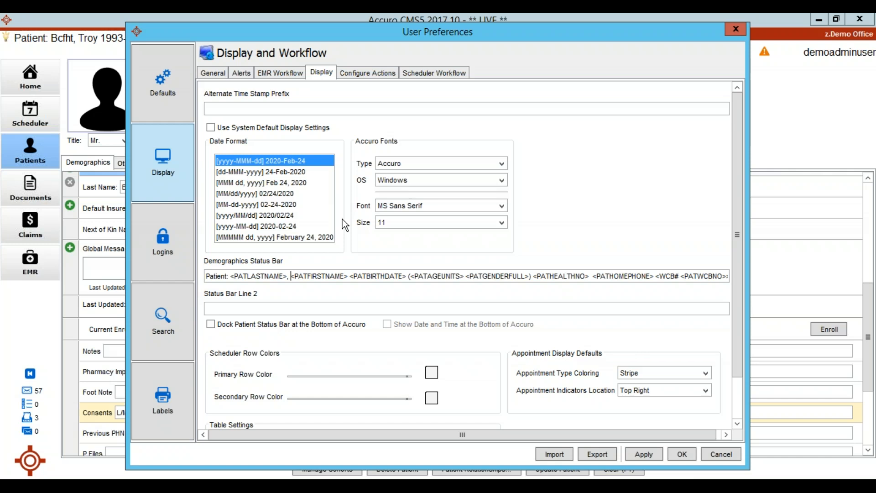
{"action": "left_click", "coordinate": [788, 68]}
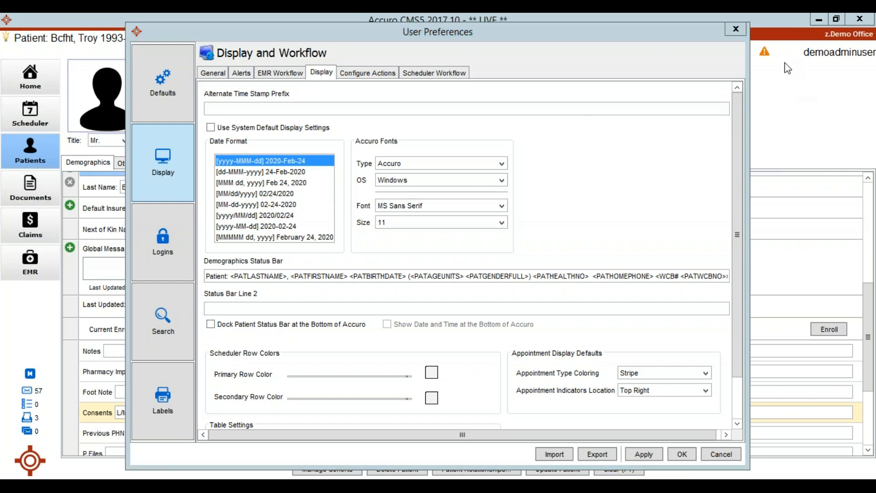
{"action": "left_click", "coordinate": [602, 196]}
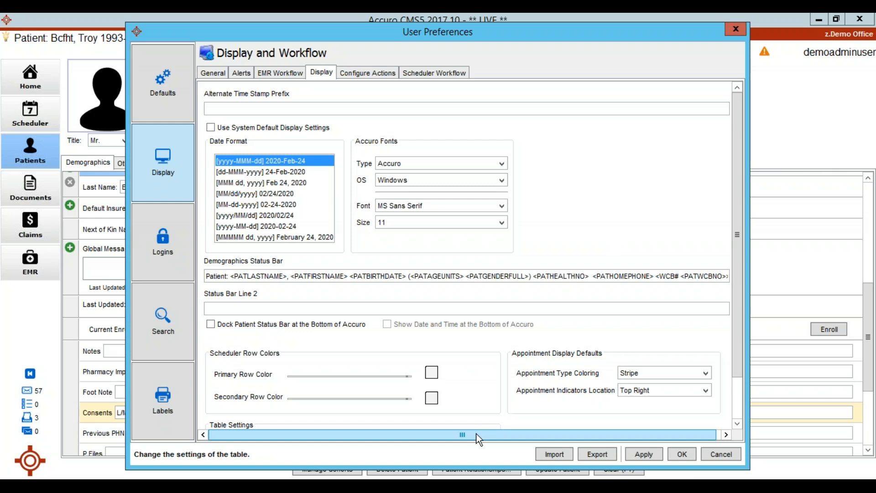
Insert the label "Home:" before the <PATHOMEPHONE> placeholder in the Demographics Status Bar template.
{"action": "left_click_drag", "start_coordinate": [476, 433], "coordinate": [541, 440]}
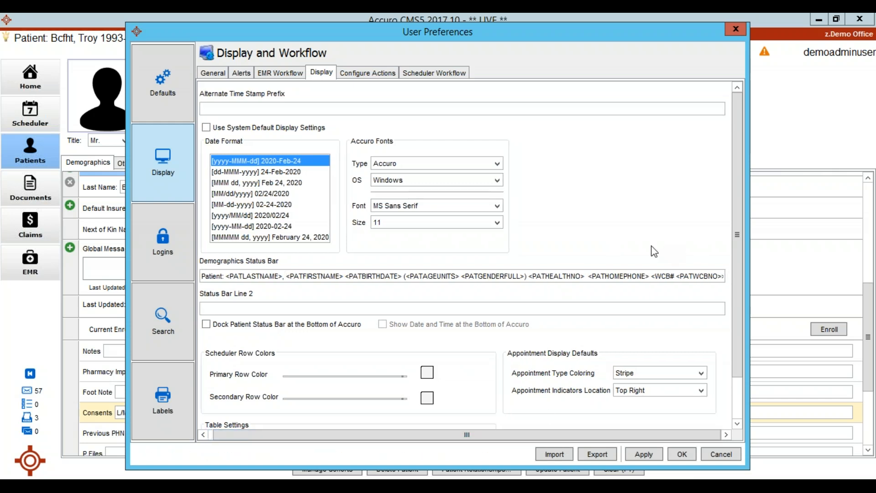
{"action": "left_click", "coordinate": [589, 275]}
{"action": "left_click_drag", "start_coordinate": [589, 277], "coordinate": [650, 273]}
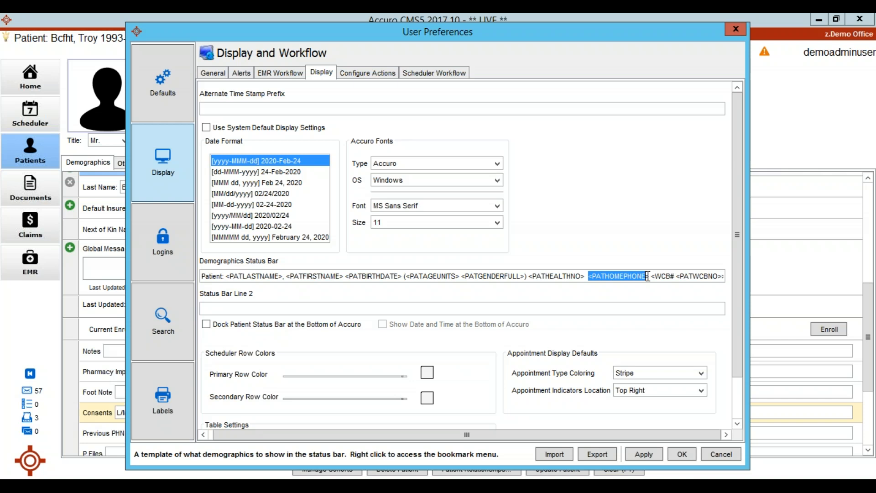
{"action": "left_click", "coordinate": [590, 277]}
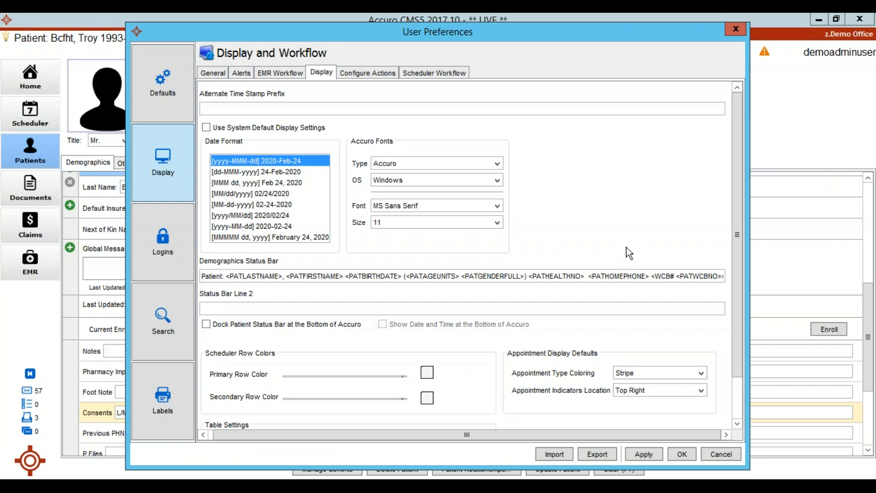
{"action": "type", "text": "Home:"}
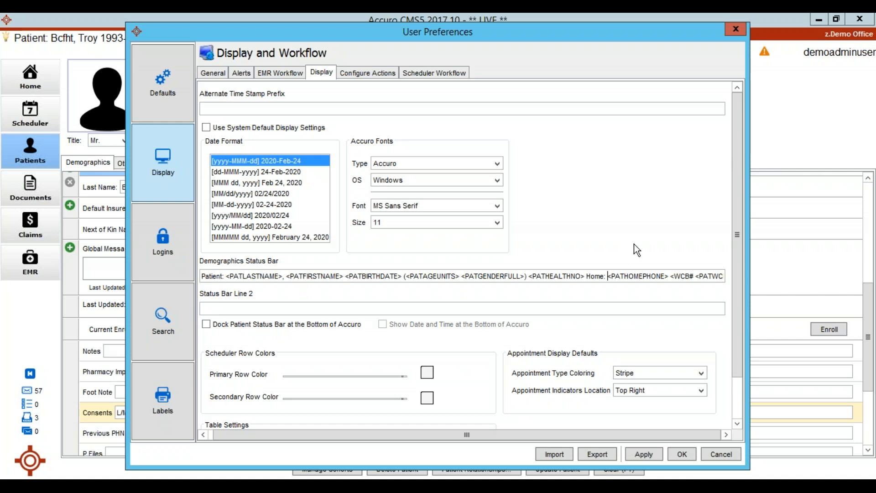
Add the label "Work:" and the patient's Work Phone bookmark <PATWORKPHONE> after the home phone placeholder.
{"action": "left_click", "coordinate": [671, 275]}
{"action": "type", "text": "Work: <WCB#"}
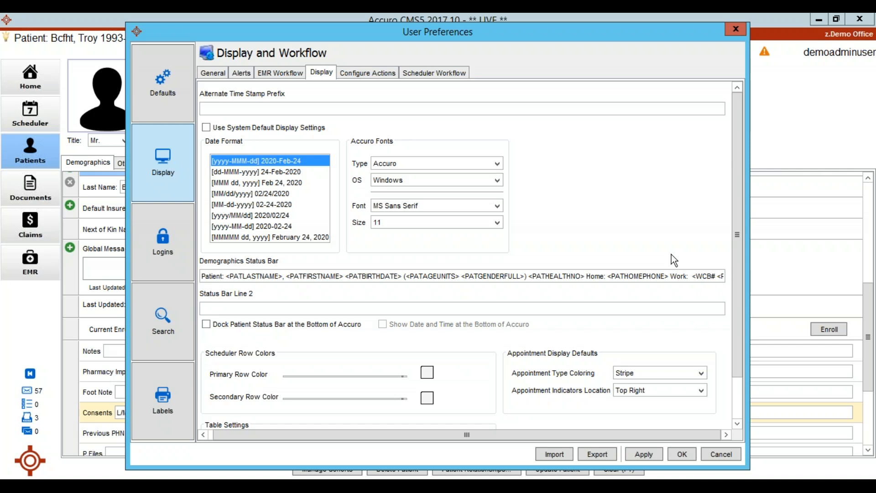
{"action": "right_click", "coordinate": [692, 276]}
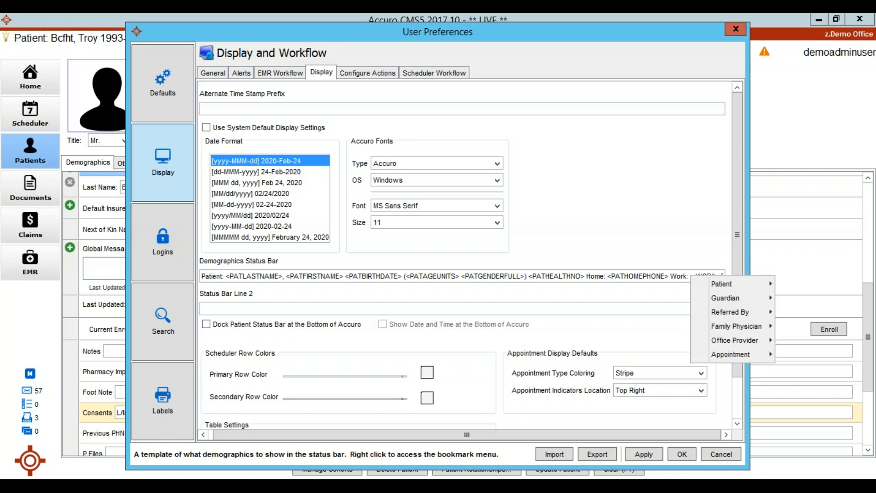
{"action": "mouse_move", "coordinate": [721, 284]}
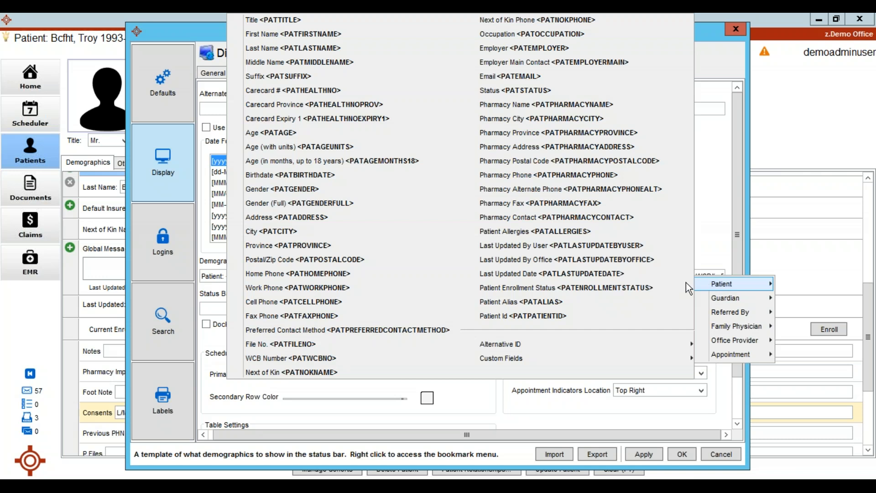
{"action": "left_click", "coordinate": [313, 287]}
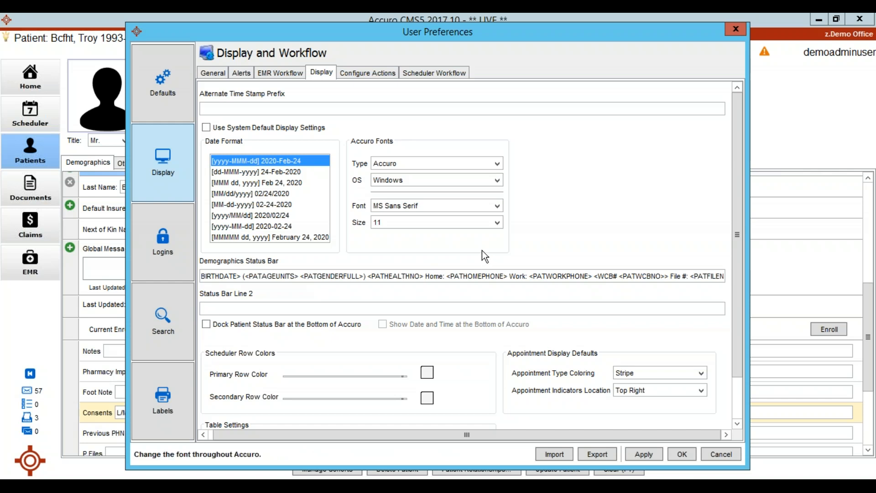
Add the label "Cell:" and the patient's Cell Phone bookmark <PATCELLPHONE> after the work phone placeholder, and apply the preferences.
{"action": "type", "text": "Cell:"}
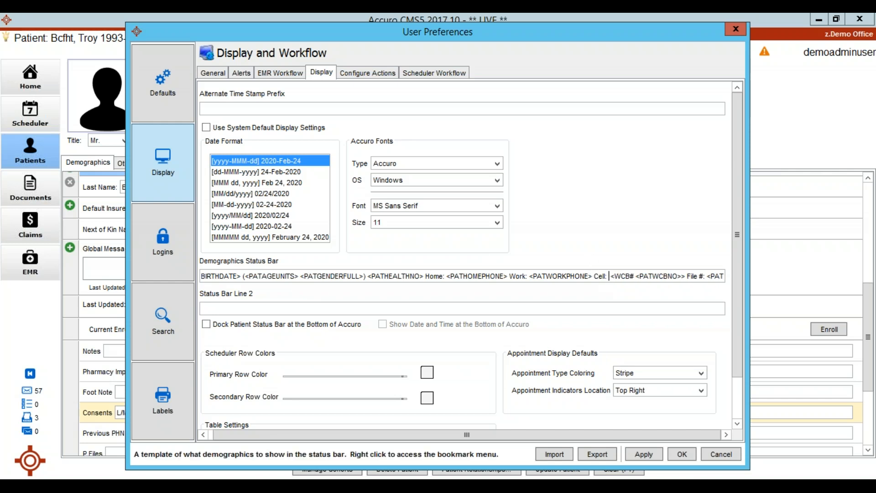
{"action": "right_click", "coordinate": [610, 277]}
{"action": "mouse_move", "coordinate": [645, 287]}
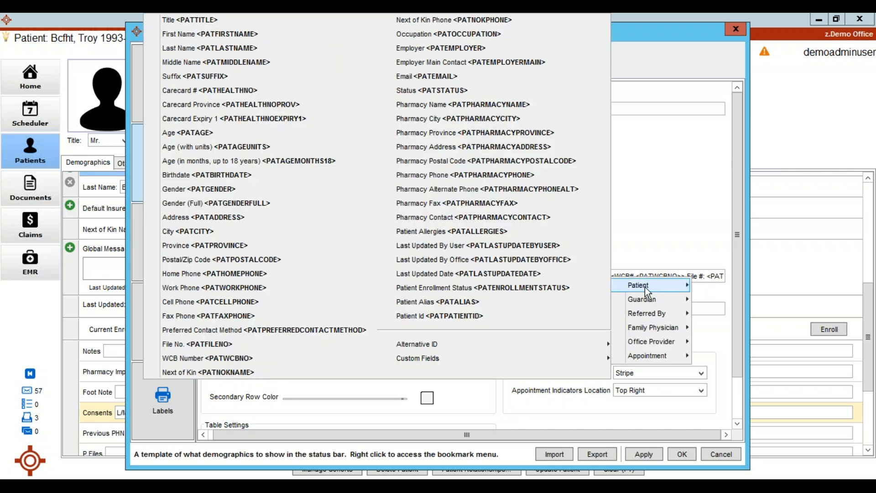
{"action": "left_click", "coordinate": [206, 303]}
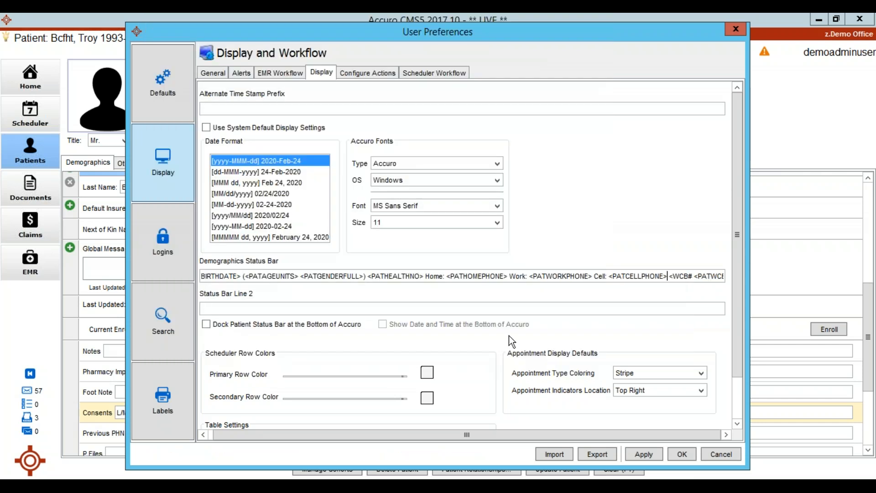
{"action": "left_click", "coordinate": [641, 453]}
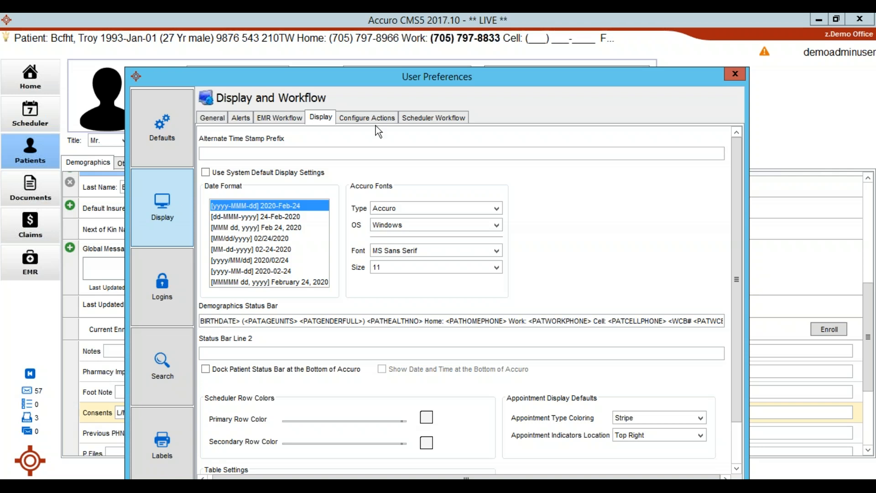
Examine the WCB number and file number placeholders at the end of the Demographics Status Bar template.
{"action": "left_click", "coordinate": [243, 351]}
{"action": "left_click_drag", "start_coordinate": [677, 321], "coordinate": [776, 323]}
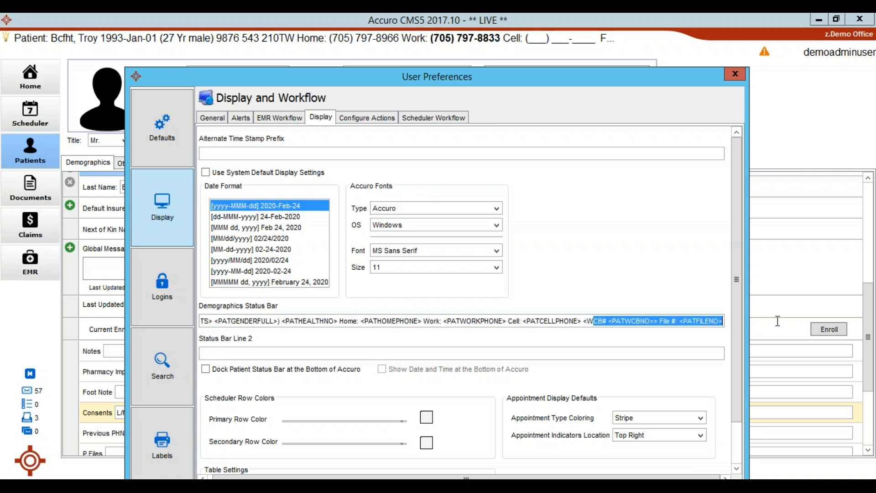
{"action": "left_click", "coordinate": [691, 321]}
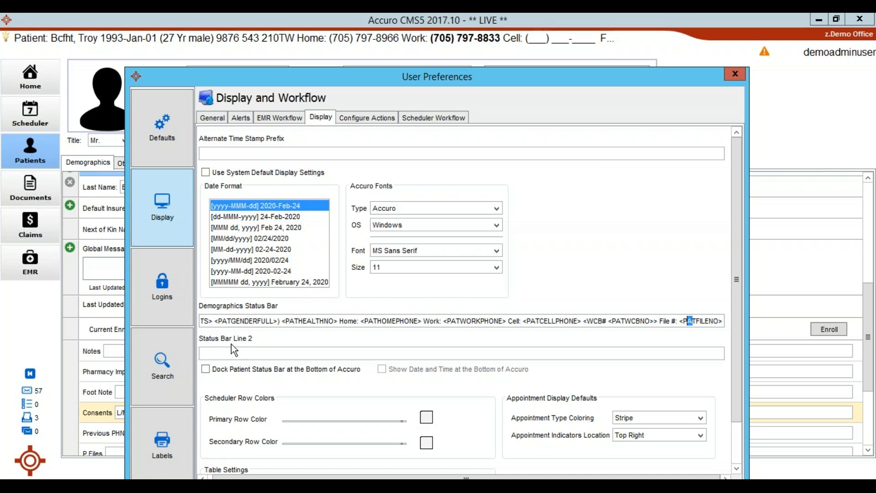
Fill Status Bar Line 2 with the label "Consent:" followed by the patient's Consents custom field bookmark <PATCUSTOM: Consents>.
{"action": "left_click", "coordinate": [217, 352]}
{"action": "type", "text": "Consent:"}
{"action": "right_click", "coordinate": [239, 352]}
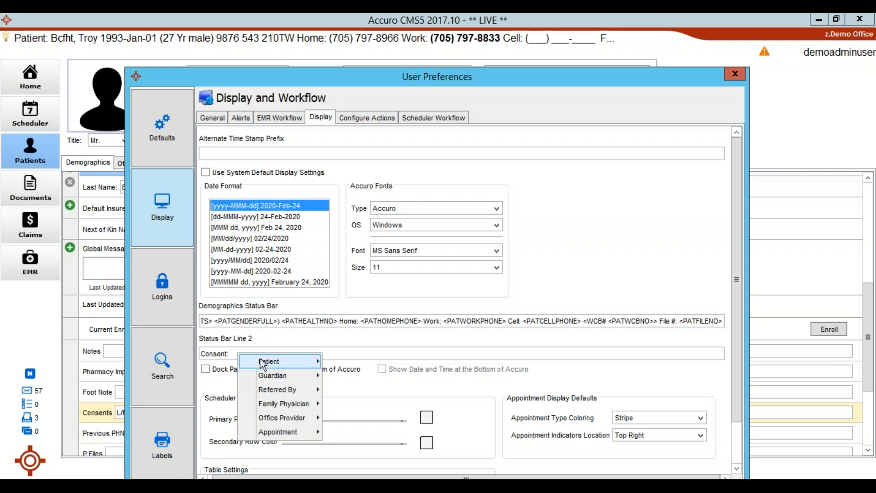
{"action": "mouse_move", "coordinate": [264, 363]}
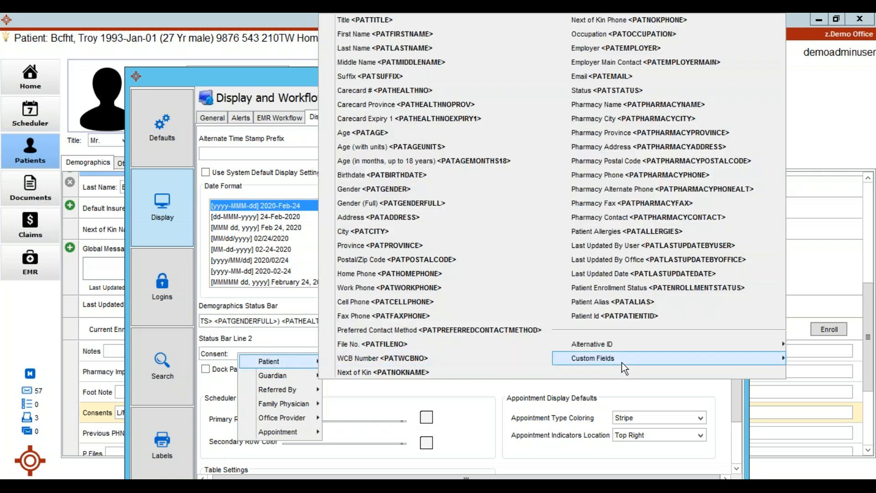
{"action": "mouse_move", "coordinate": [622, 361]}
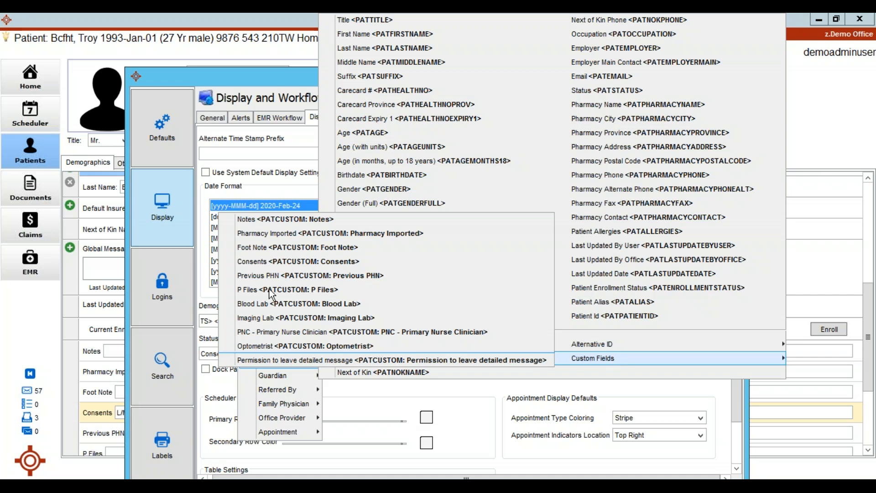
{"action": "left_click", "coordinate": [295, 261]}
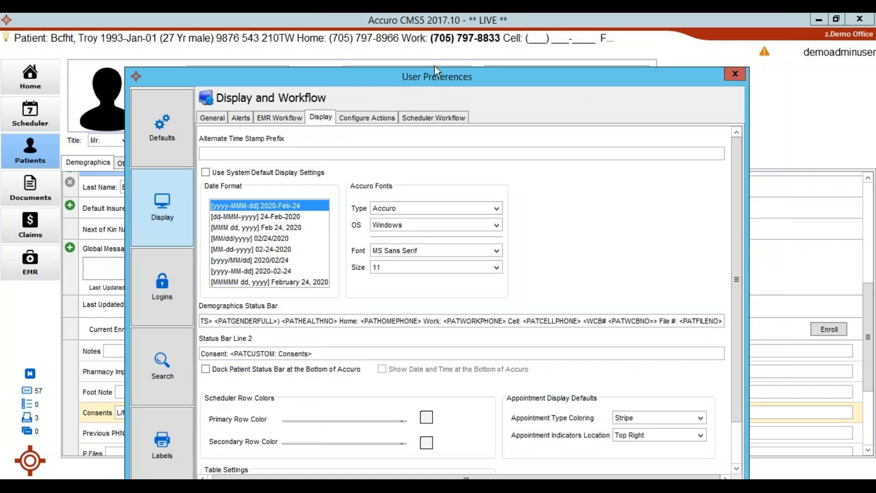
Apply the updated display preferences and close the User Preferences window to return to the patient's demographics.
{"action": "left_click_drag", "start_coordinate": [429, 65], "coordinate": [413, 22]}
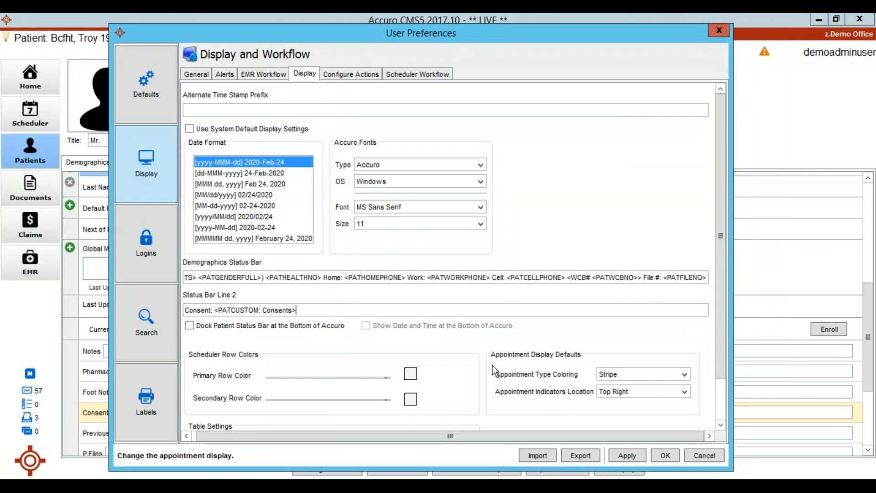
{"action": "left_click", "coordinate": [627, 455]}
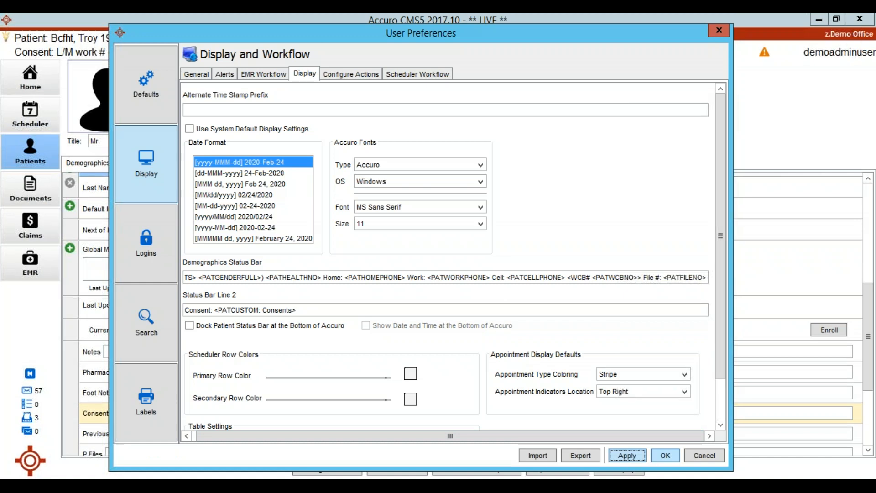
{"action": "left_click", "coordinate": [663, 454]}
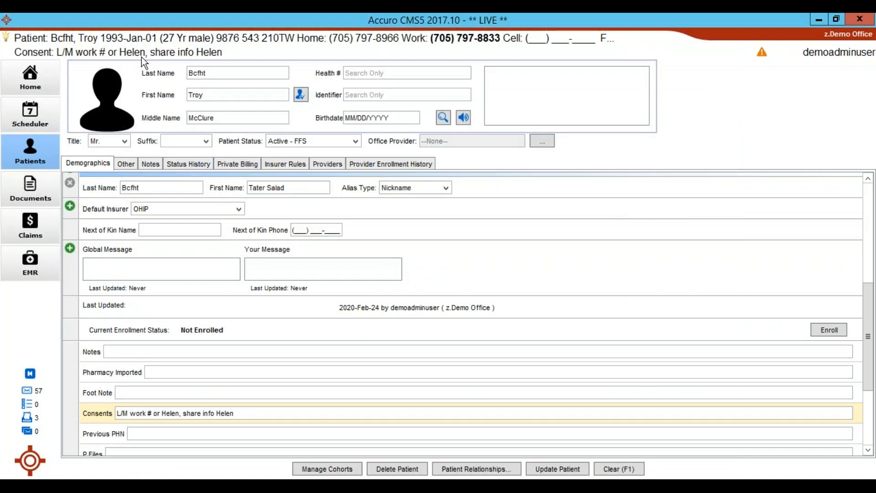
{"action": "mouse_move", "coordinate": [145, 64]}
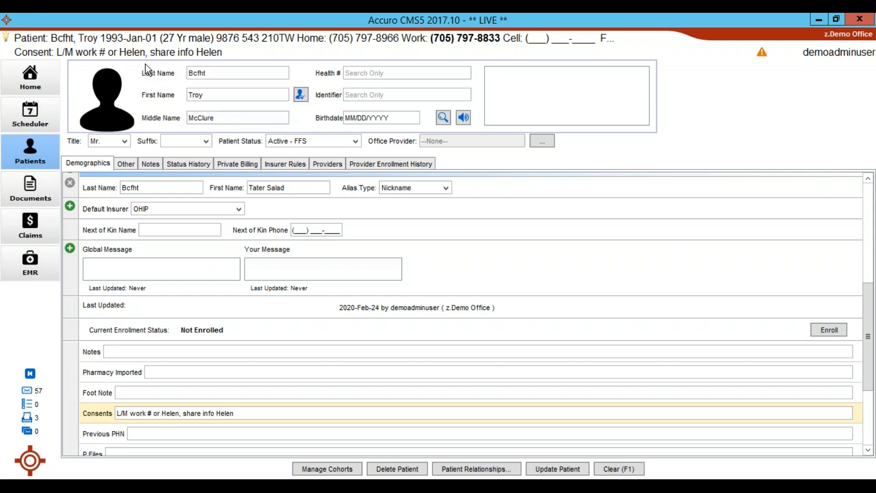